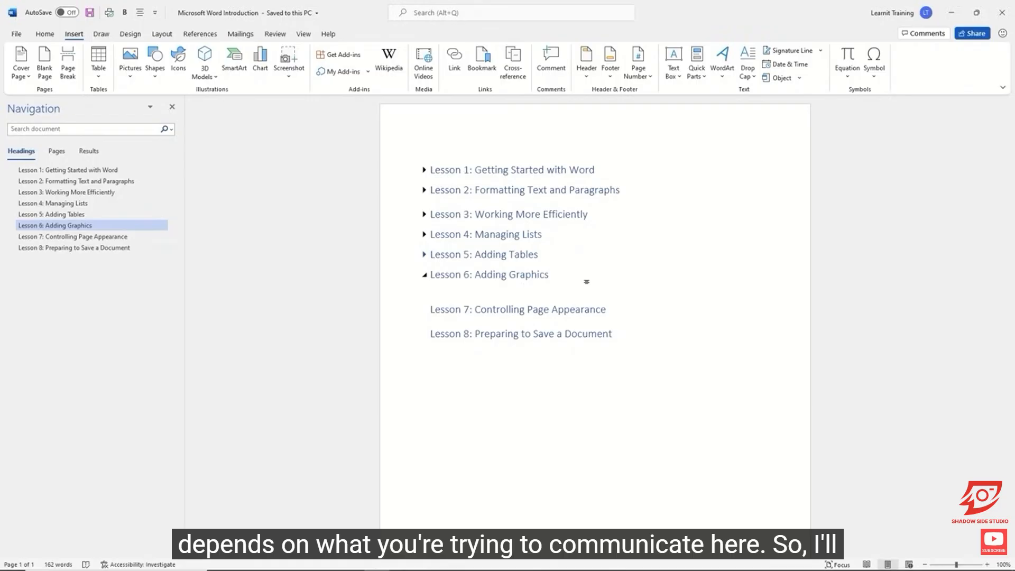
Add four more blank lines below the heading "Lesson 6: Adding Graphics" to make room for graphics.
key(Return)
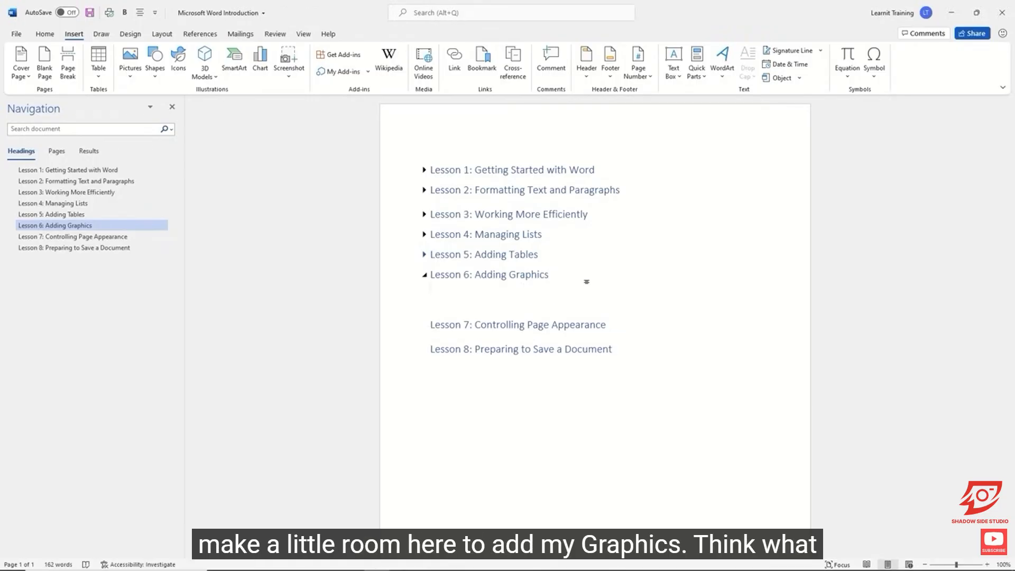
key(Return)
key(Return)
key(Return)
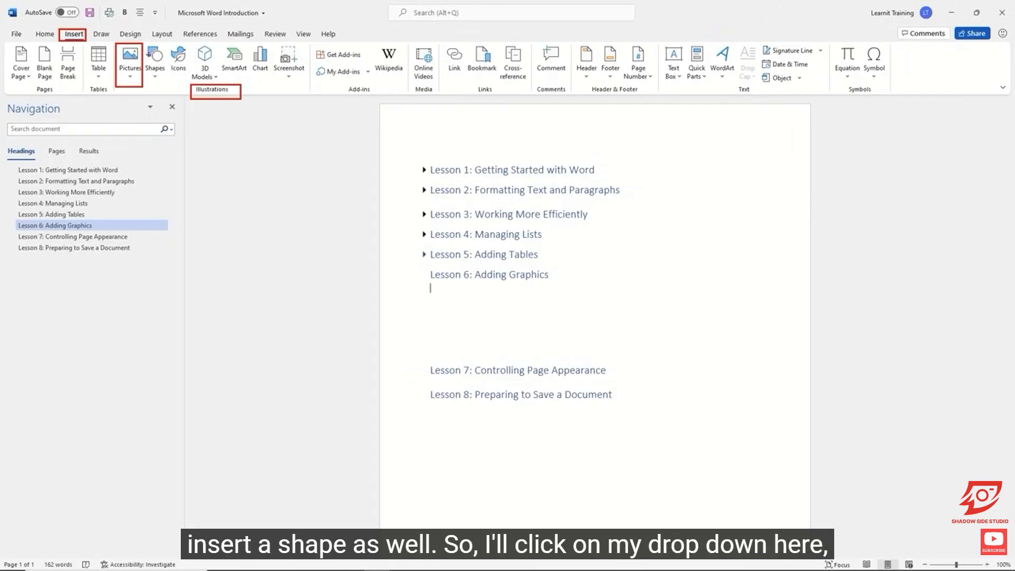
Open the stock image library for inserting a picture and browse the photos and topic filters in the Images category.
click(129, 76)
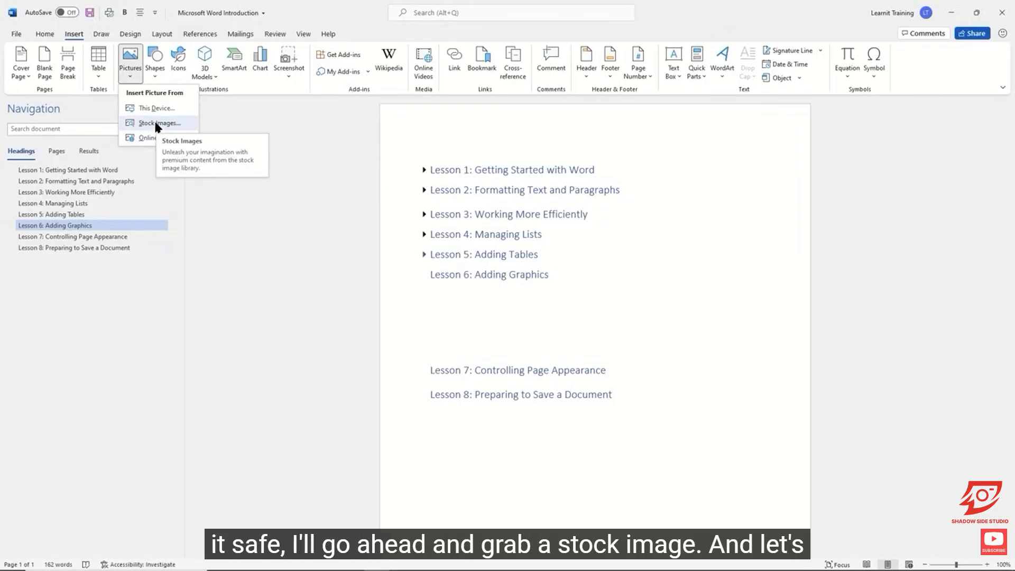
click(156, 124)
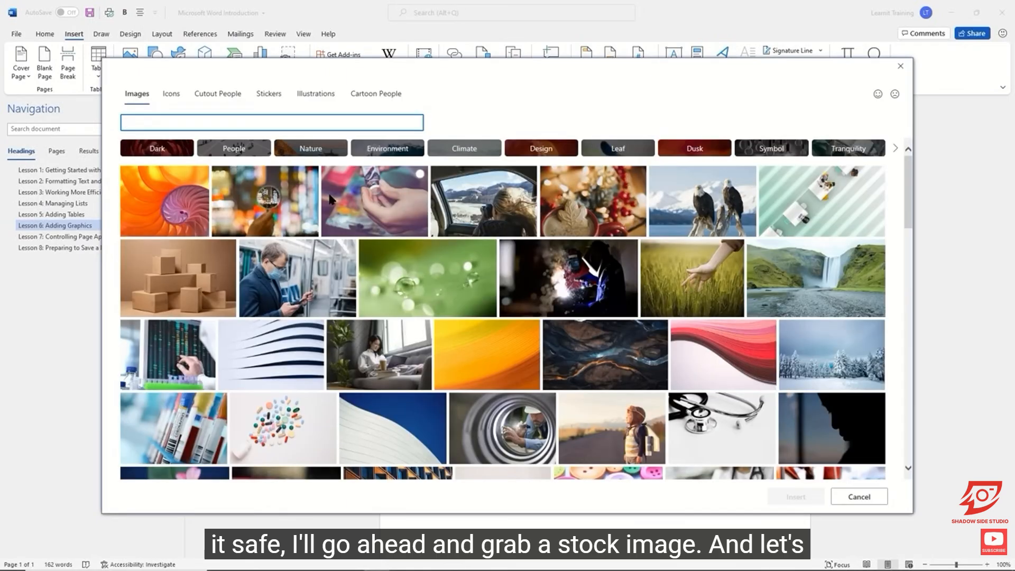
scroll(545, 253, down, 4)
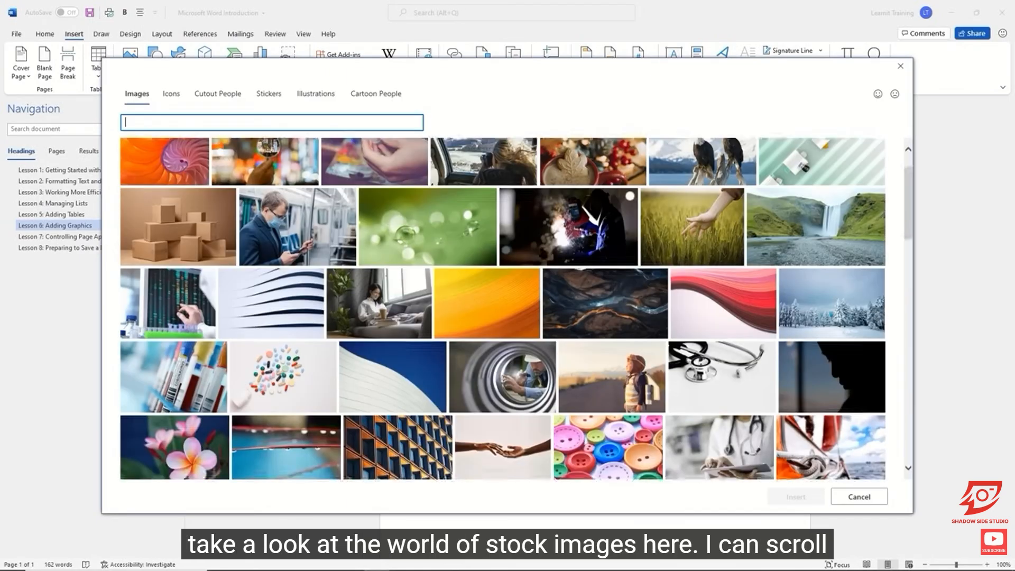
scroll(543, 252, down, 10)
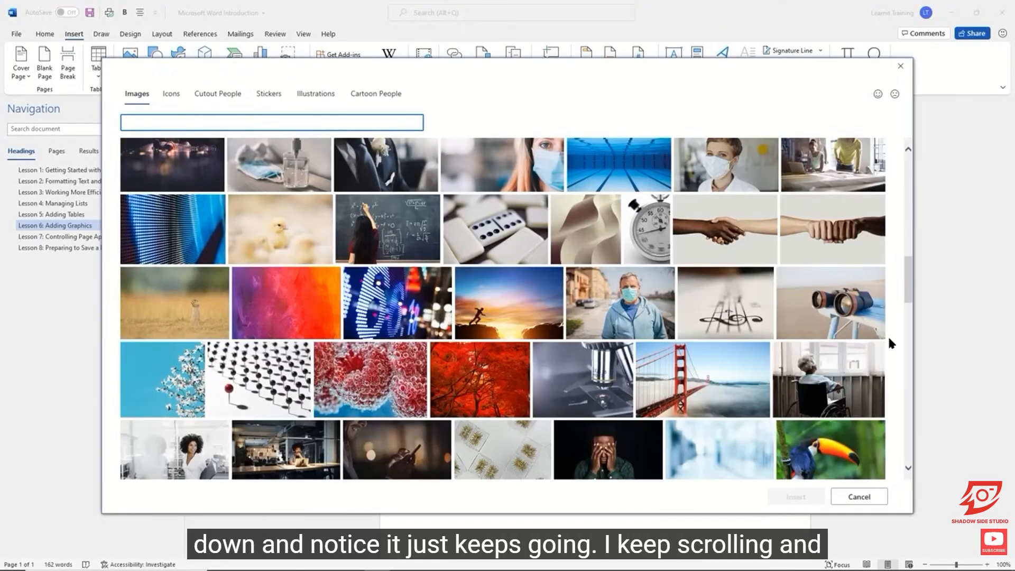
scroll(888, 338, down, 3)
scroll(888, 340, down, 5)
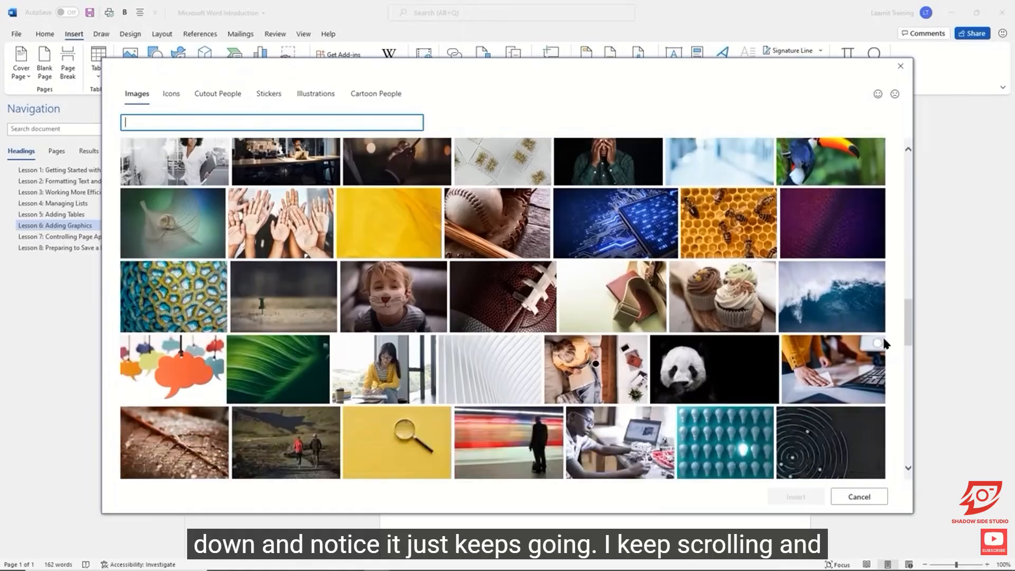
scroll(885, 343, down, 3)
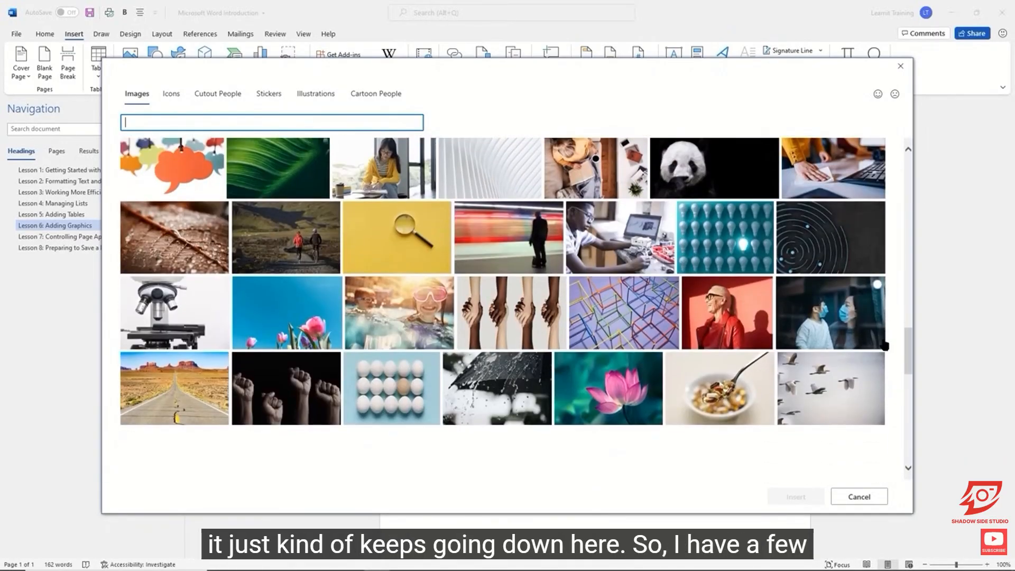
scroll(846, 335, up, 10)
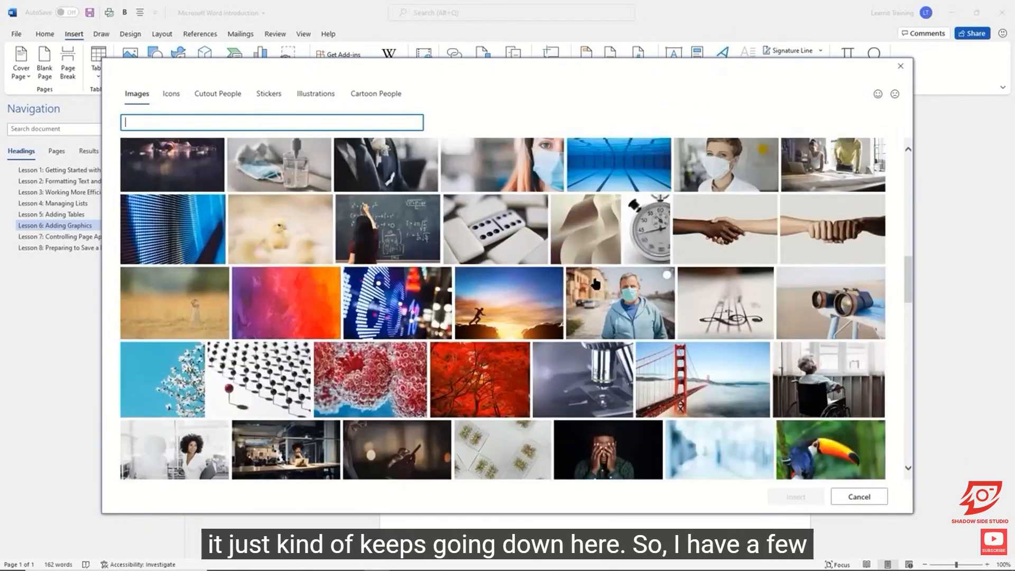
scroll(594, 280, up, 10)
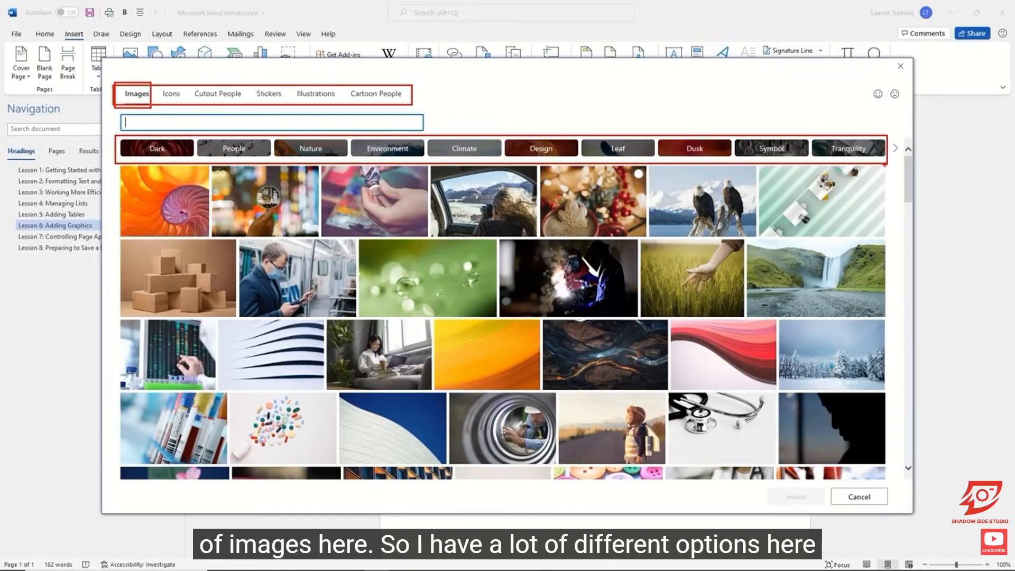
click(896, 149)
click(895, 149)
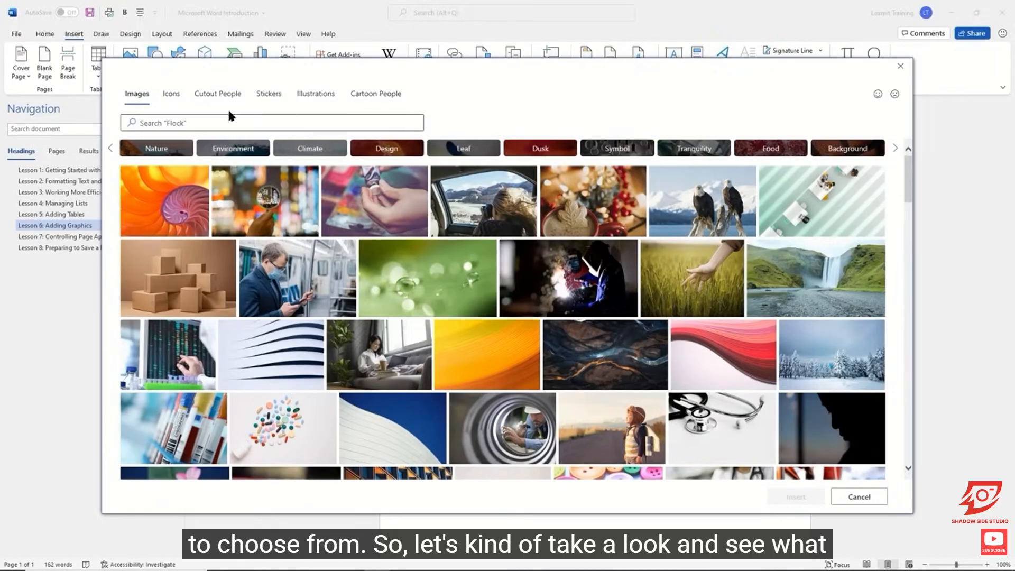
Browse the stock icons and filter them by the Education topic.
click(176, 98)
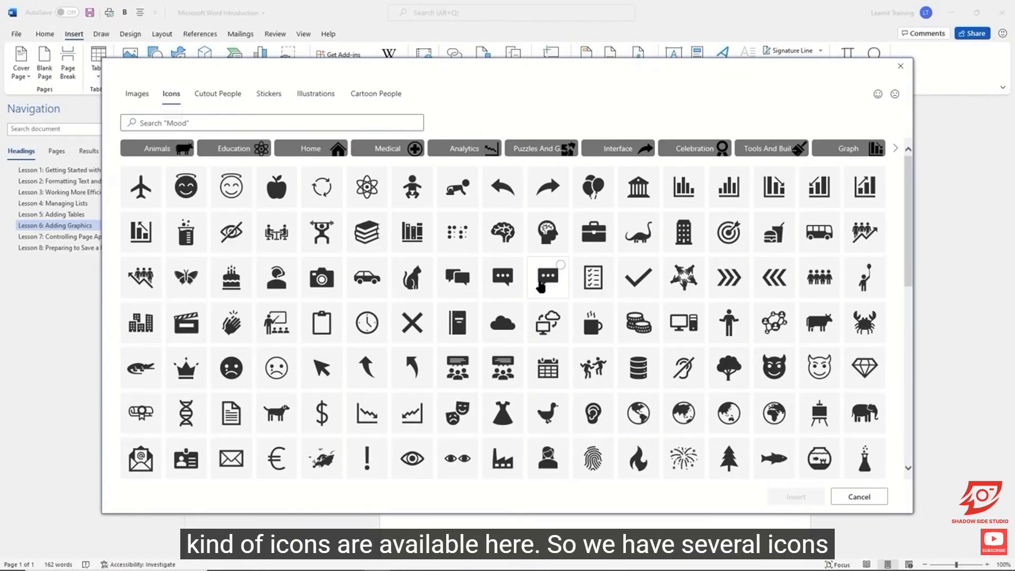
scroll(541, 286, down, 5)
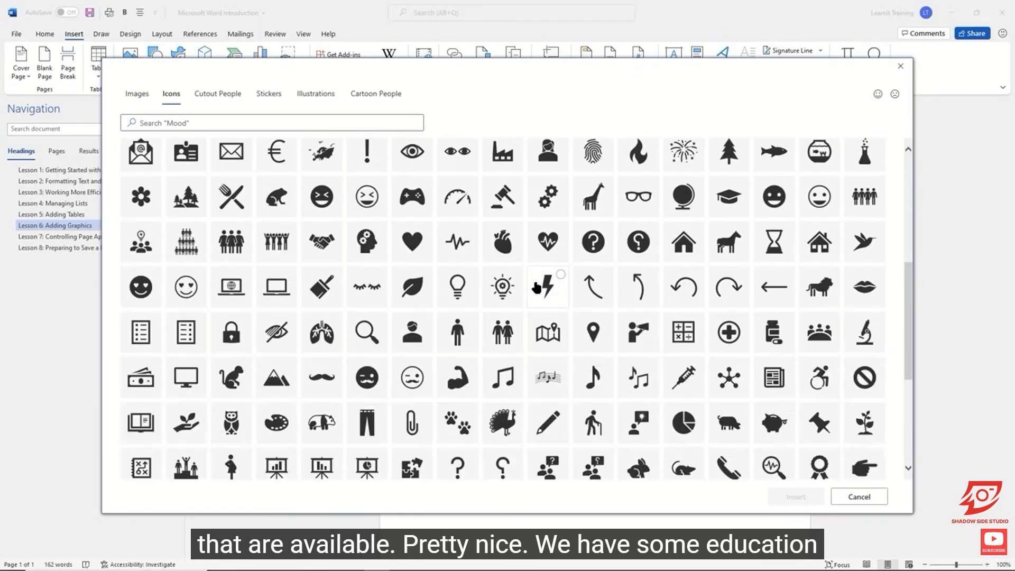
scroll(534, 288, up, 5)
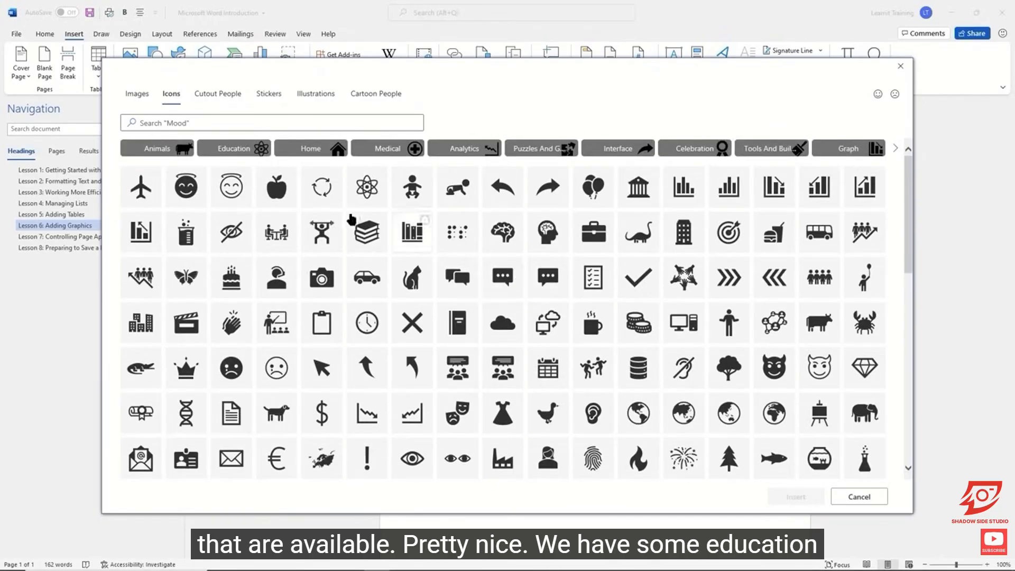
click(236, 149)
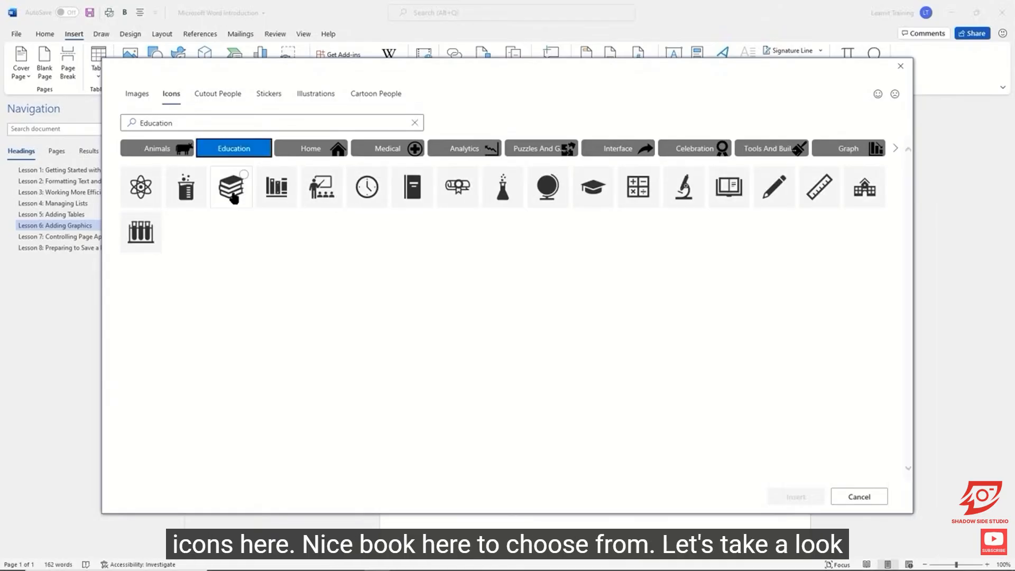
Look through the Cutout People category of the stock library.
click(210, 101)
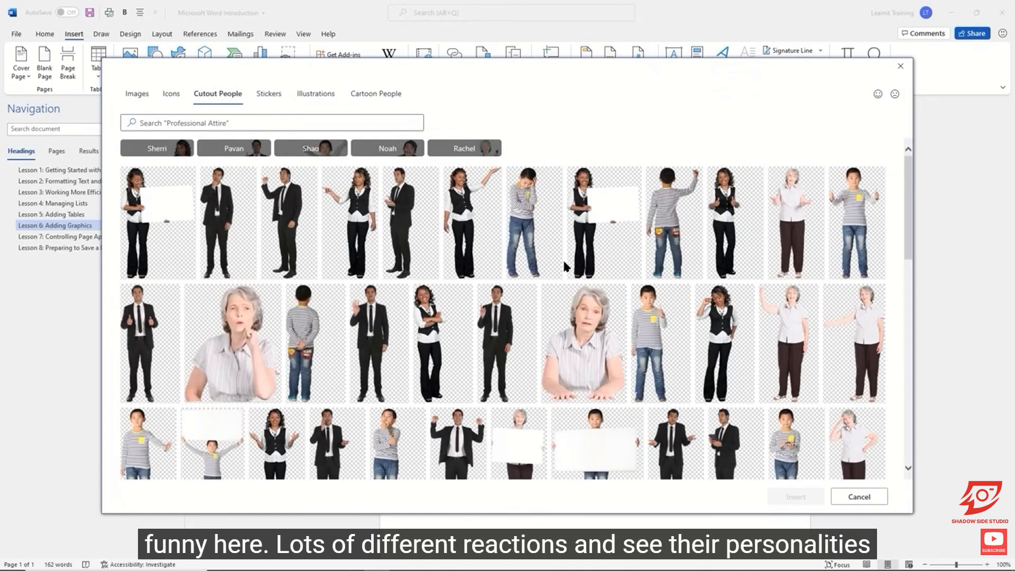
scroll(565, 269, down, 4)
scroll(566, 268, down, 3)
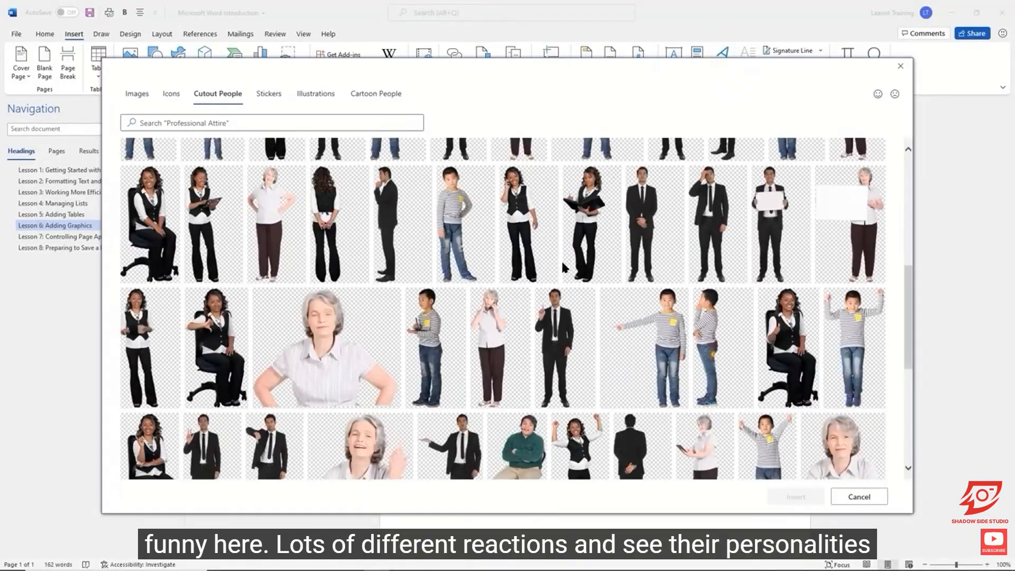
scroll(561, 267, up, 6)
scroll(560, 267, up, 2)
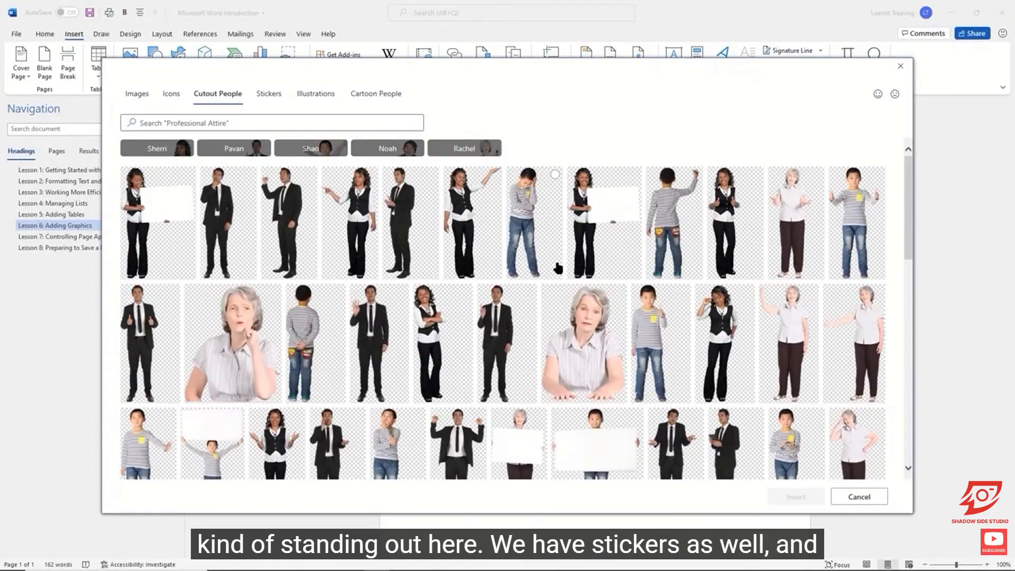
Look through the Stickers and Illustrations categories of the stock library.
click(261, 96)
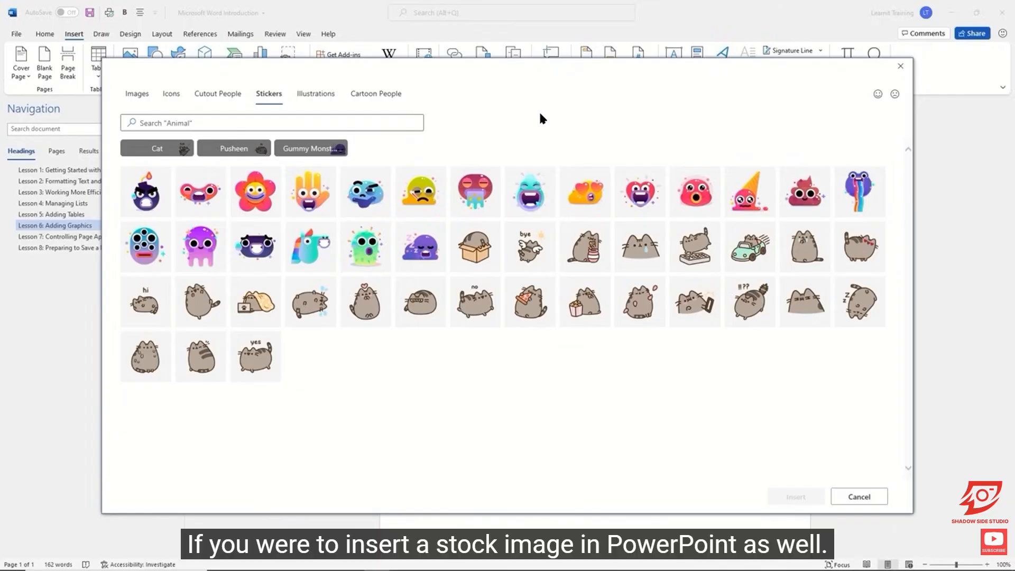
click(320, 95)
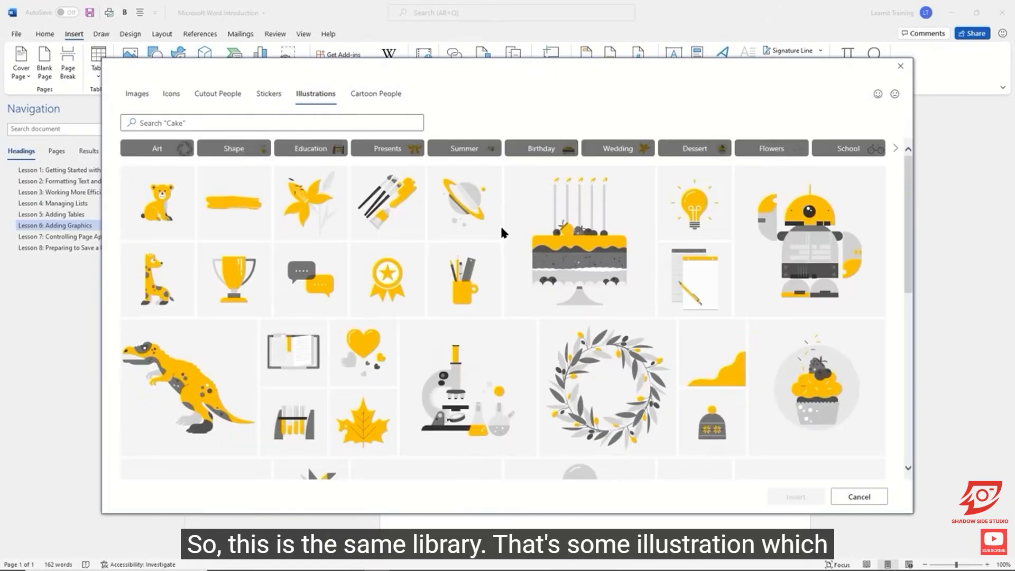
scroll(535, 233, down, 5)
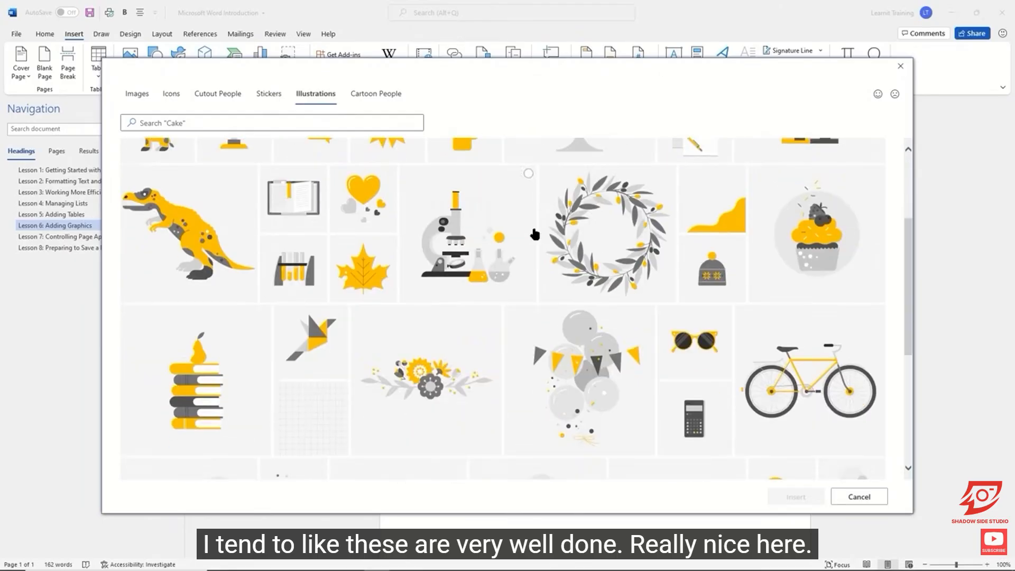
scroll(534, 235, down, 2)
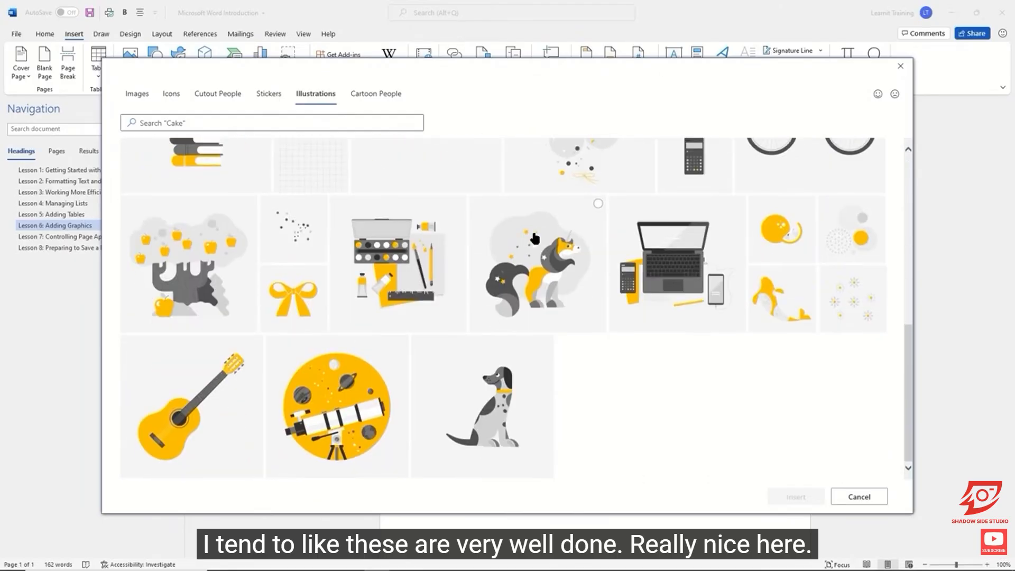
scroll(534, 236, up, 4)
scroll(535, 222, up, 4)
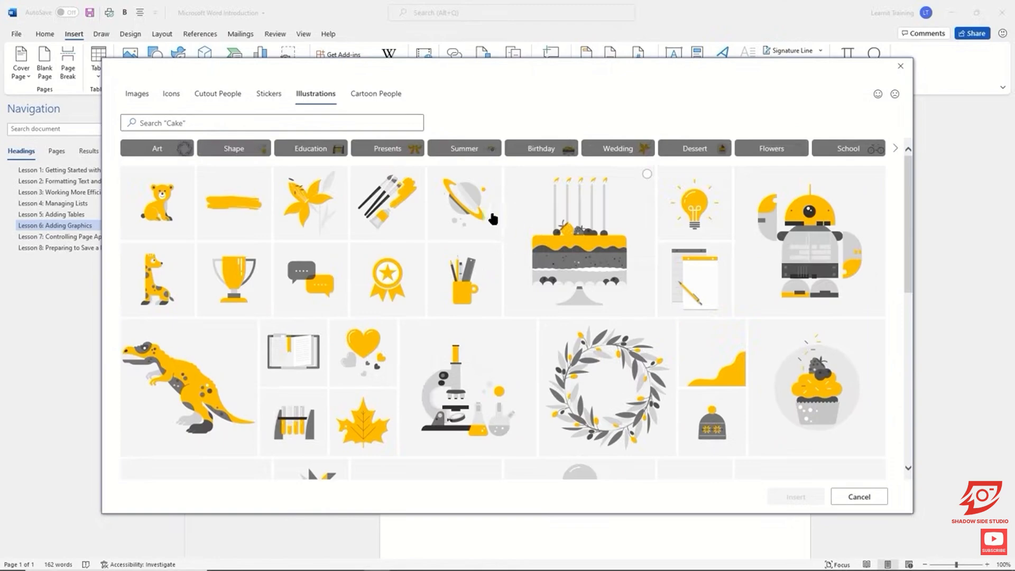
Look through the Cartoon People category of the stock library.
click(390, 100)
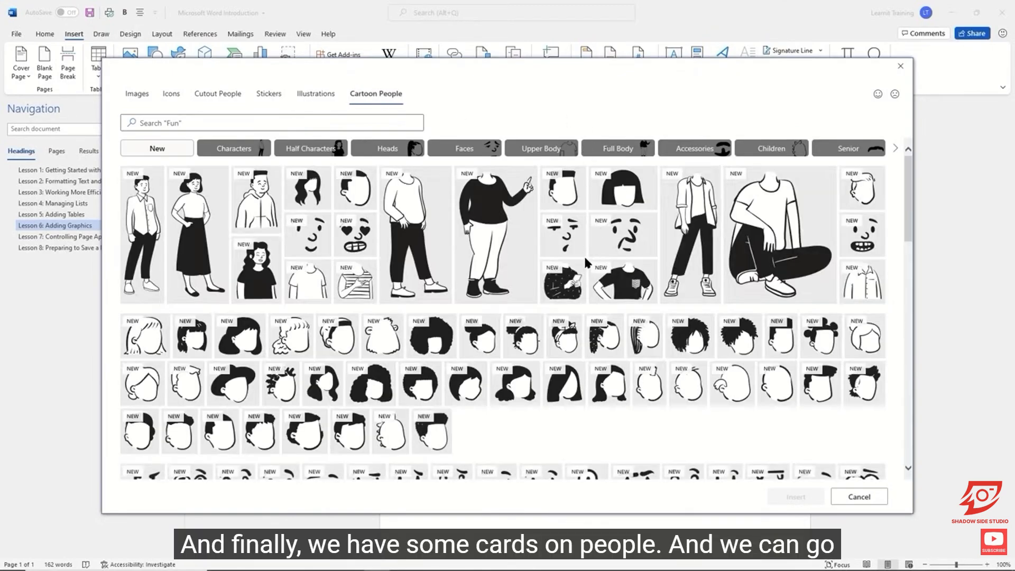
scroll(587, 256, down, 4)
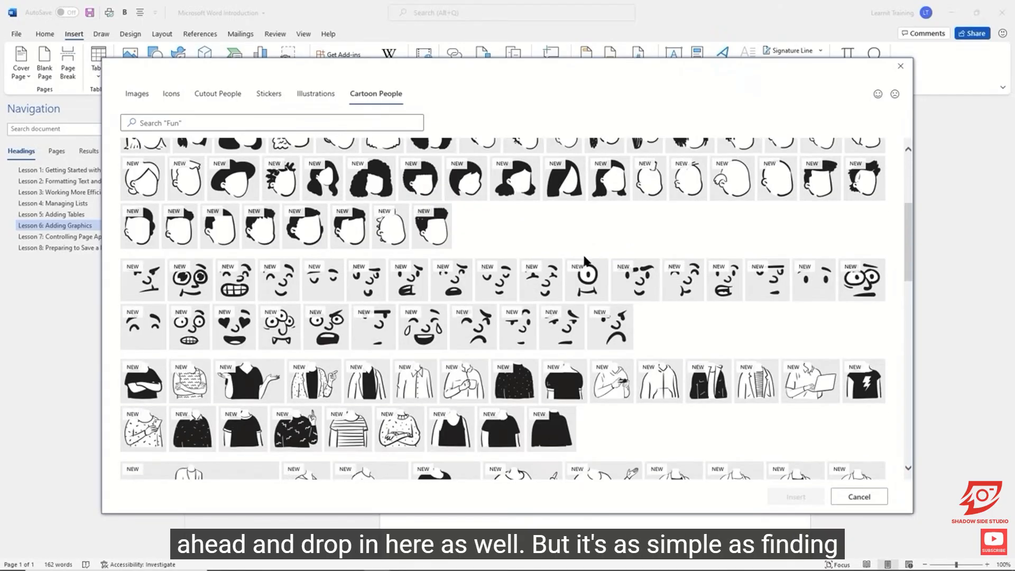
scroll(586, 259, down, 6)
scroll(584, 261, up, 10)
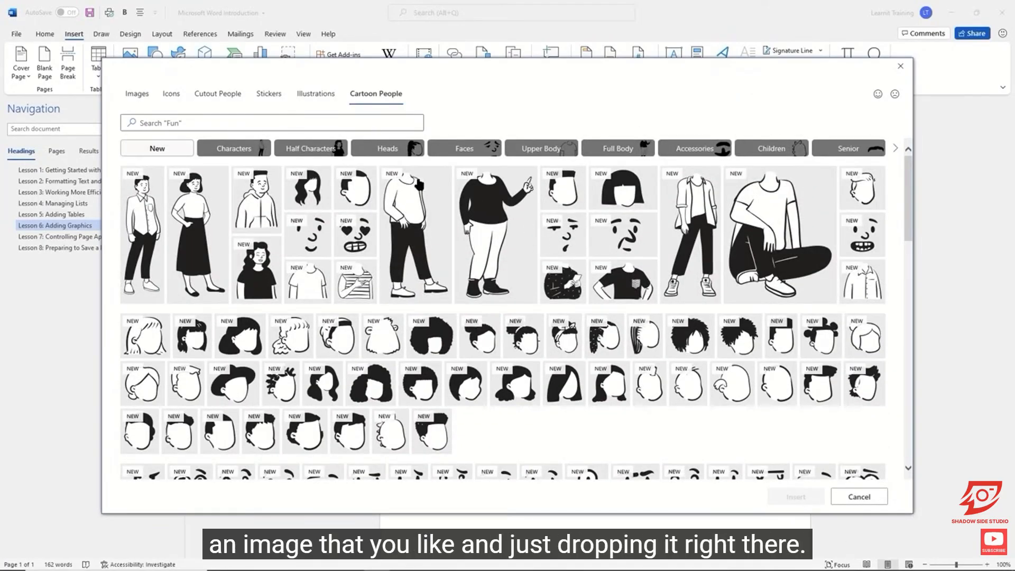
Return to the stock Images category and select the photo of one red pin in front of rows of black pins.
click(137, 103)
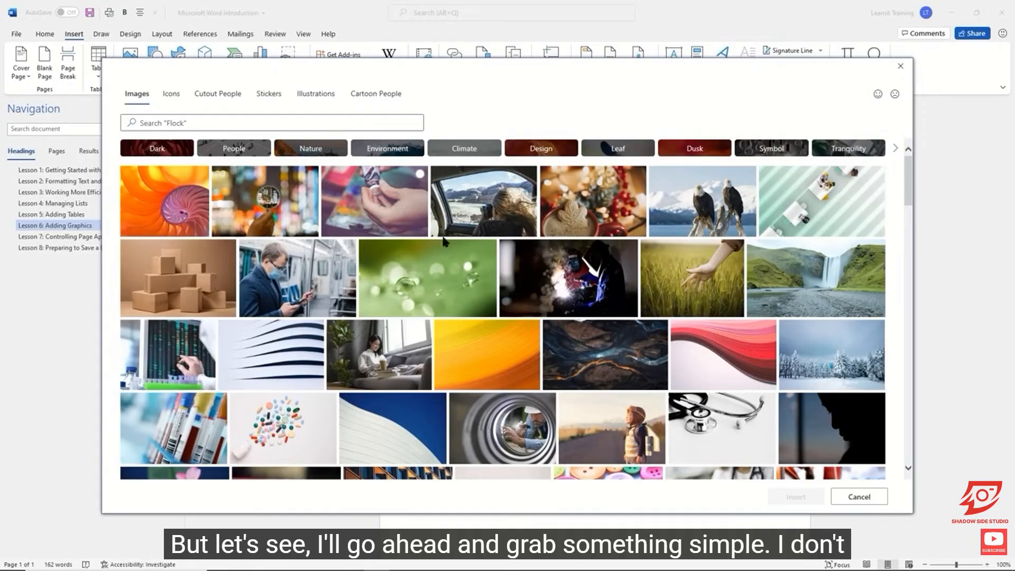
scroll(511, 240, down, 5)
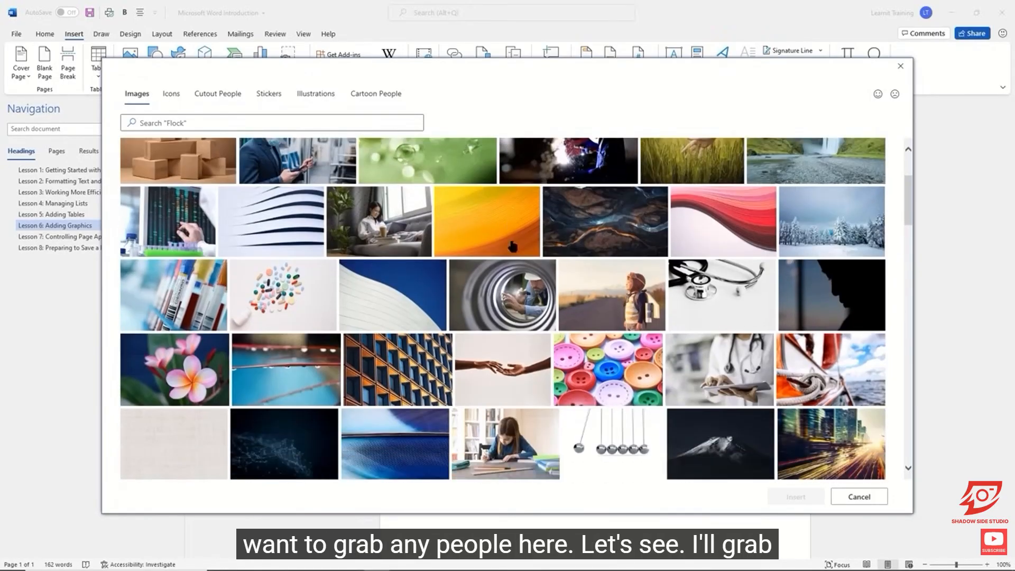
scroll(505, 239, down, 5)
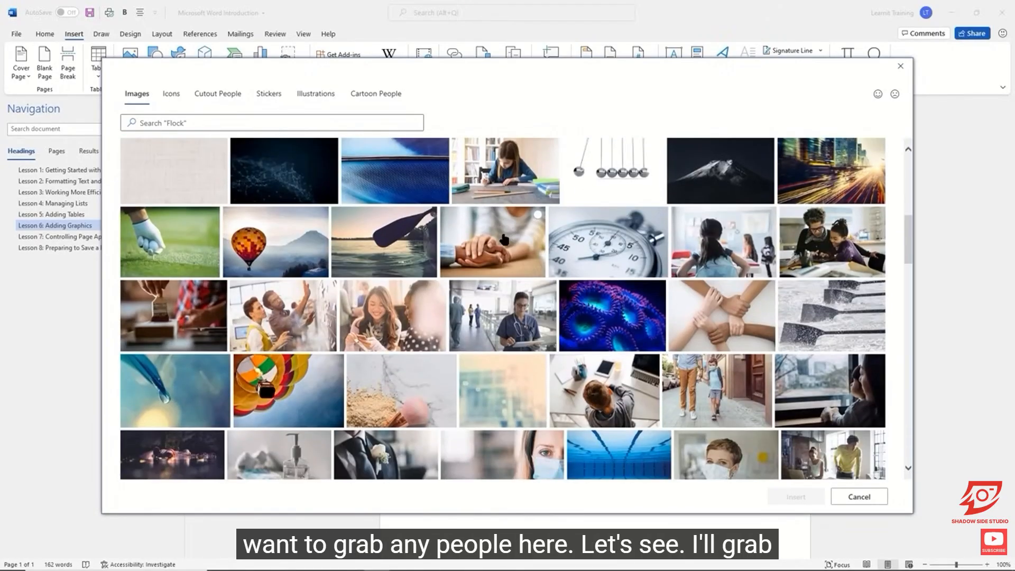
scroll(503, 241, down, 3)
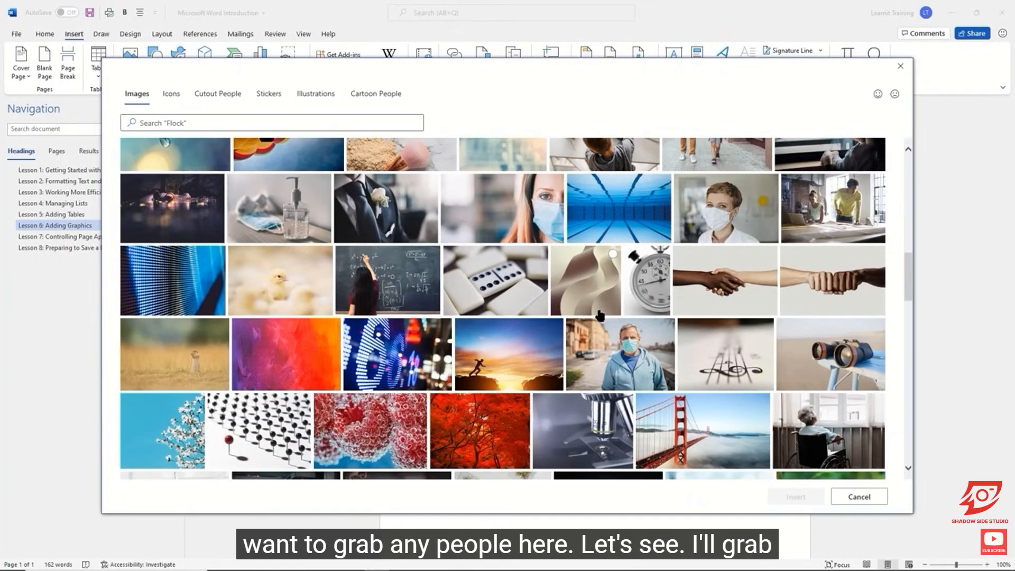
scroll(600, 316, down, 3)
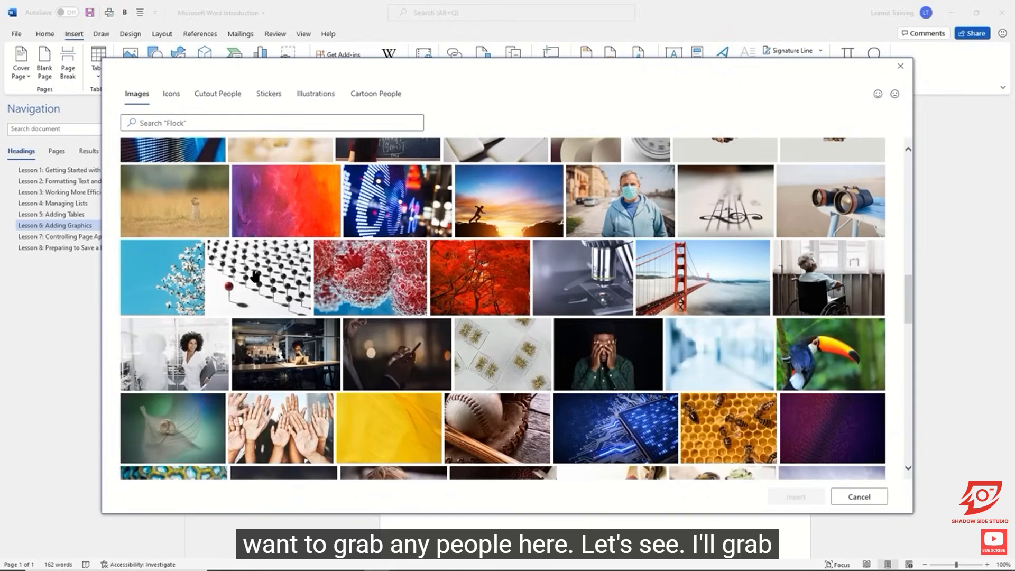
click(255, 276)
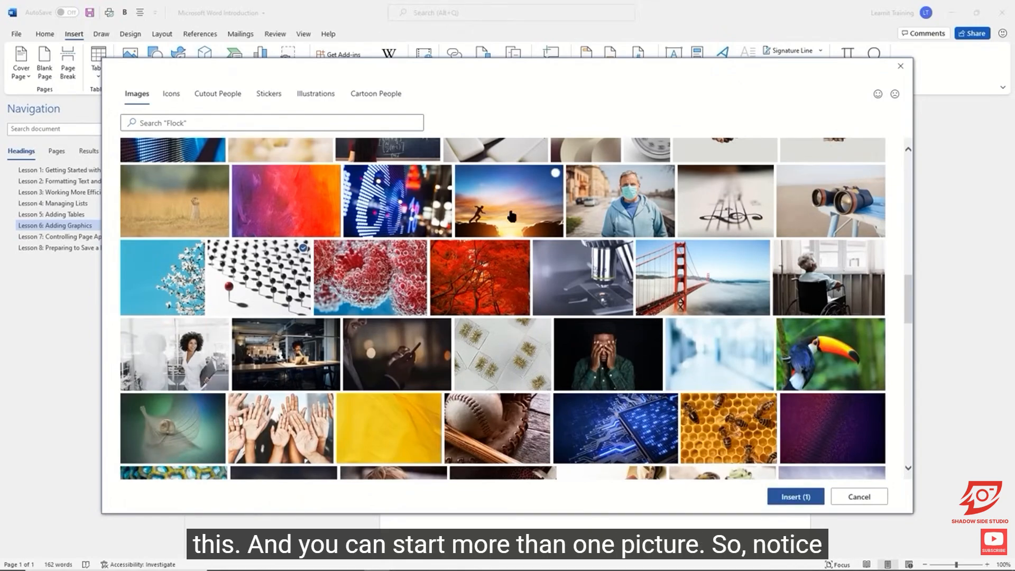
click(526, 208)
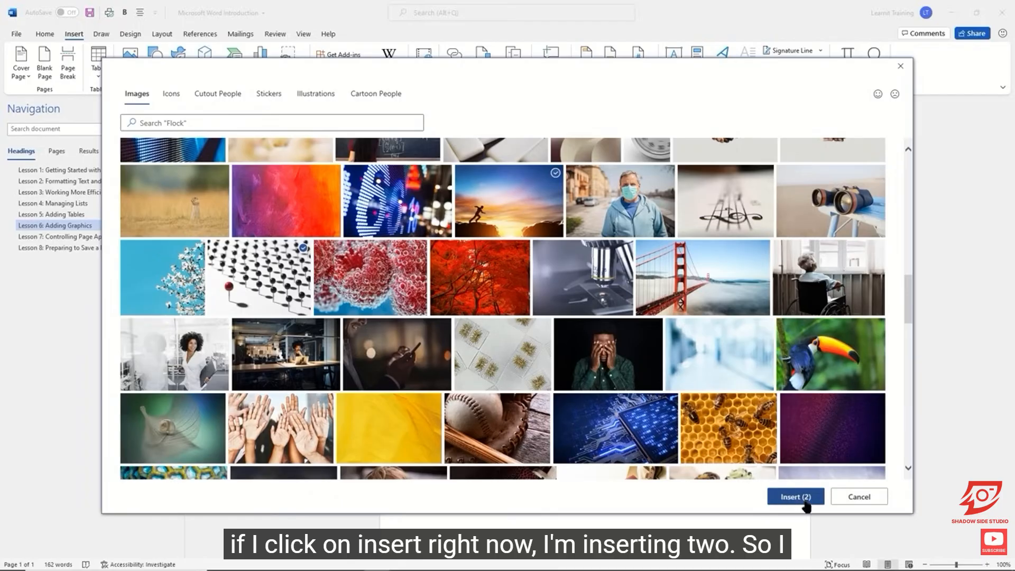
click(624, 200)
click(629, 201)
click(535, 189)
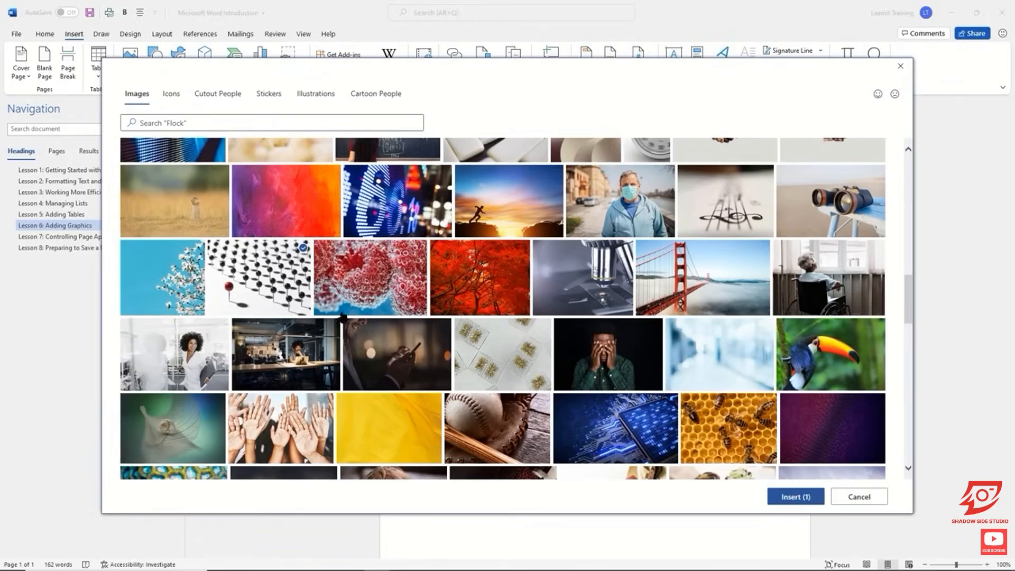
Insert the selected red and black pin photo below the heading "Lesson 6: Adding Graphics".
click(796, 497)
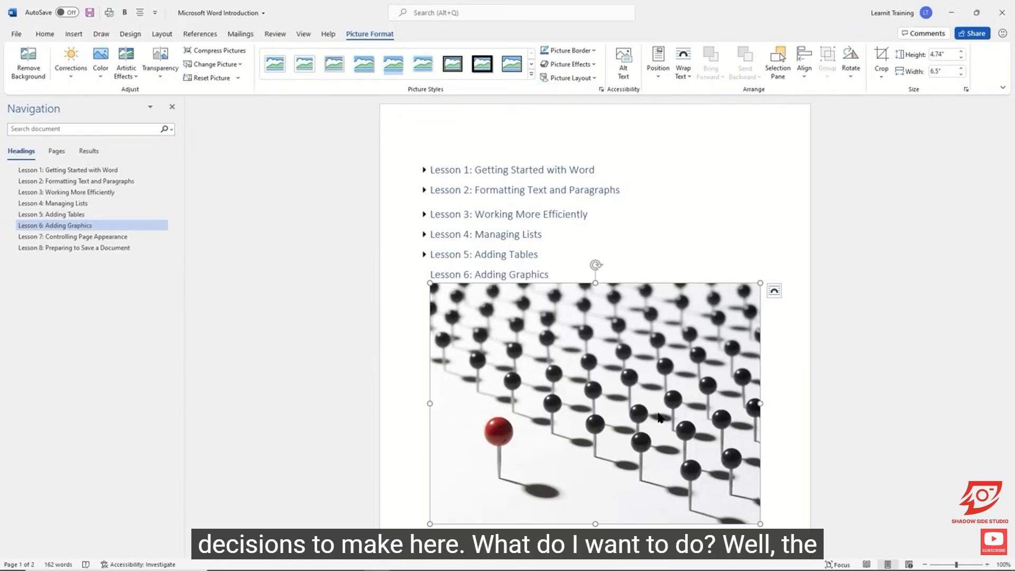
scroll(685, 333, down, 1)
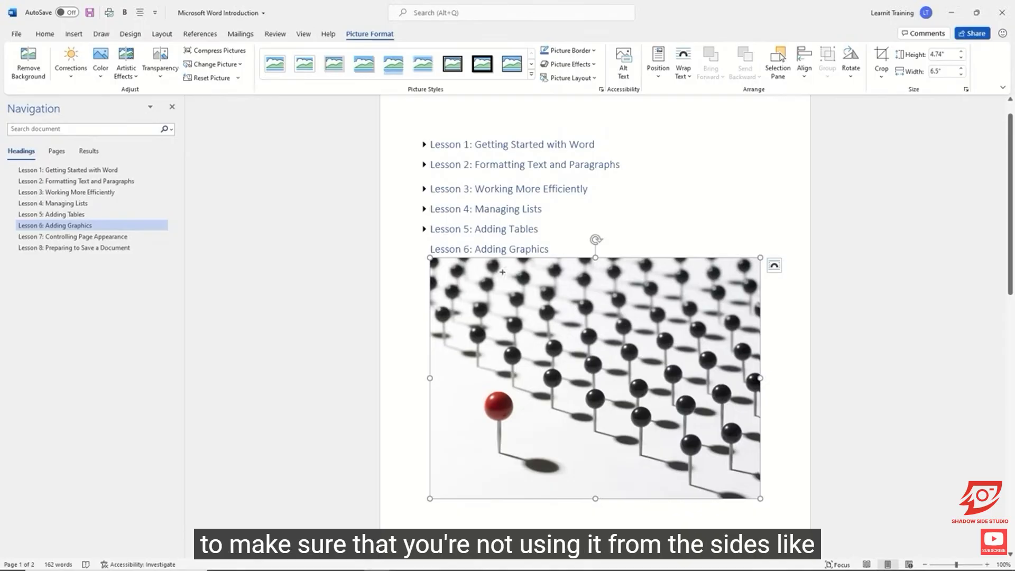
drag(417, 369, 447, 390)
drag(587, 491, 606, 509)
drag(749, 370, 772, 388)
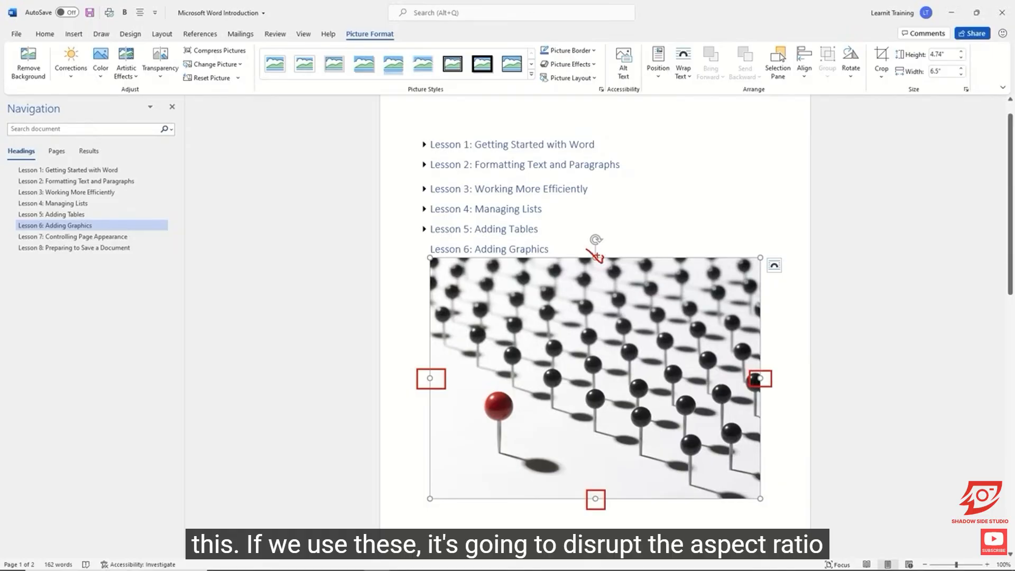
key(Escape)
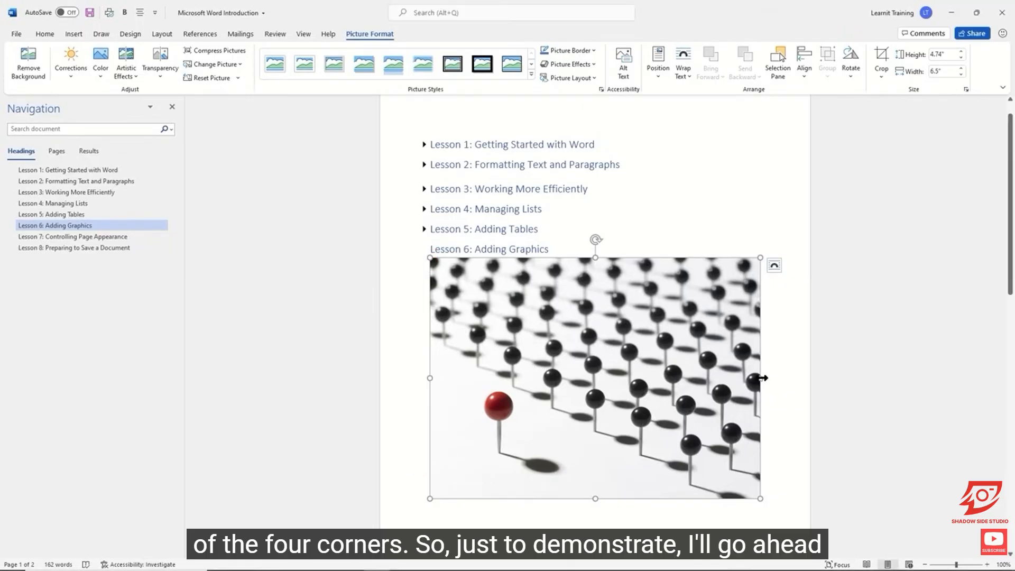
Shrink the pin photo below the Lesson 6 heading to about 3.07" high and 4.18" wide.
mouse_move(760, 380)
mouse_down()
mouse_move(691, 379)
mouse_move(739, 385)
mouse_move(754, 377)
mouse_up()
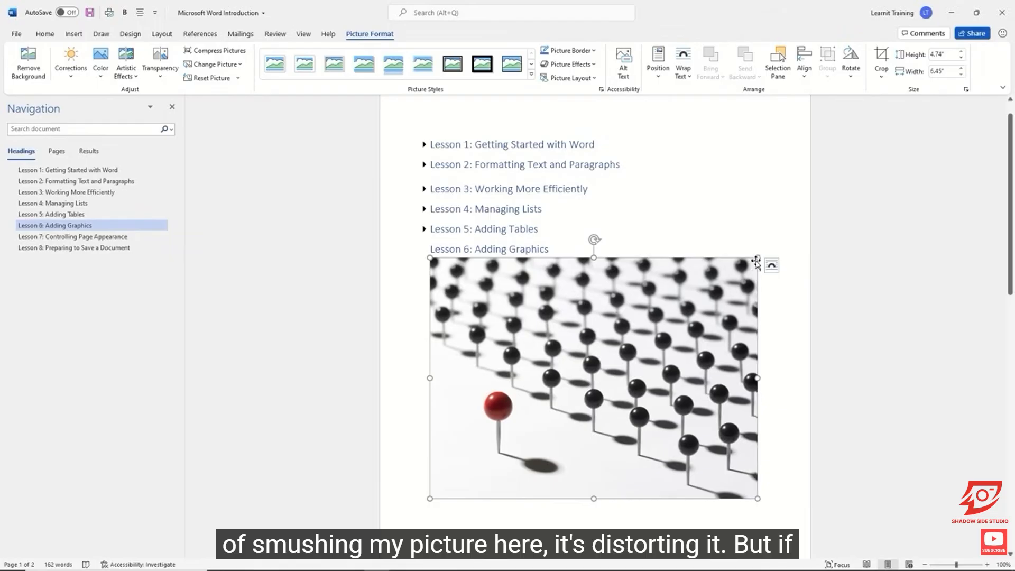
drag(757, 258, 624, 344)
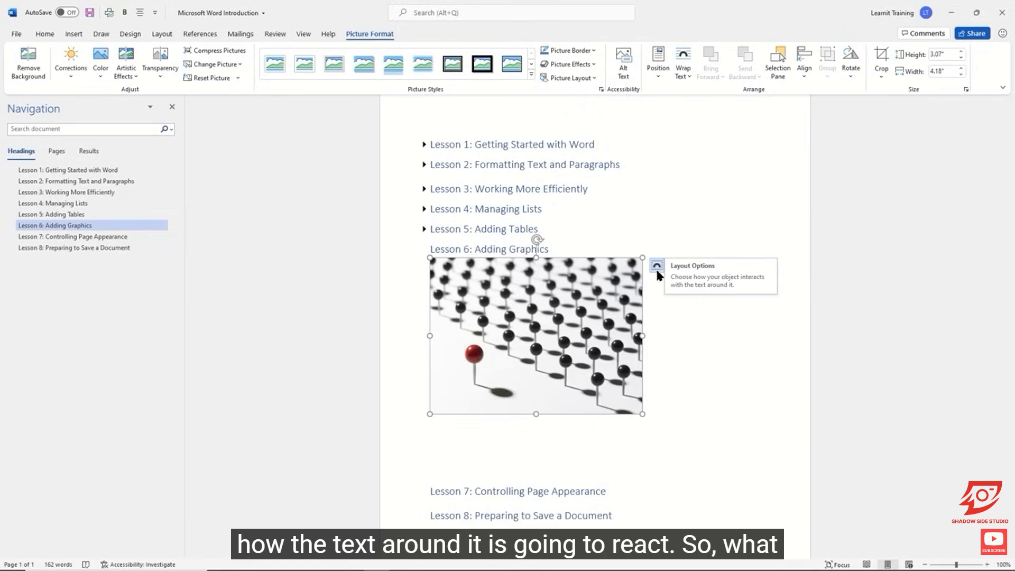
Generate random filler text on a new line below the photo with =rand(2,3).
click(655, 412)
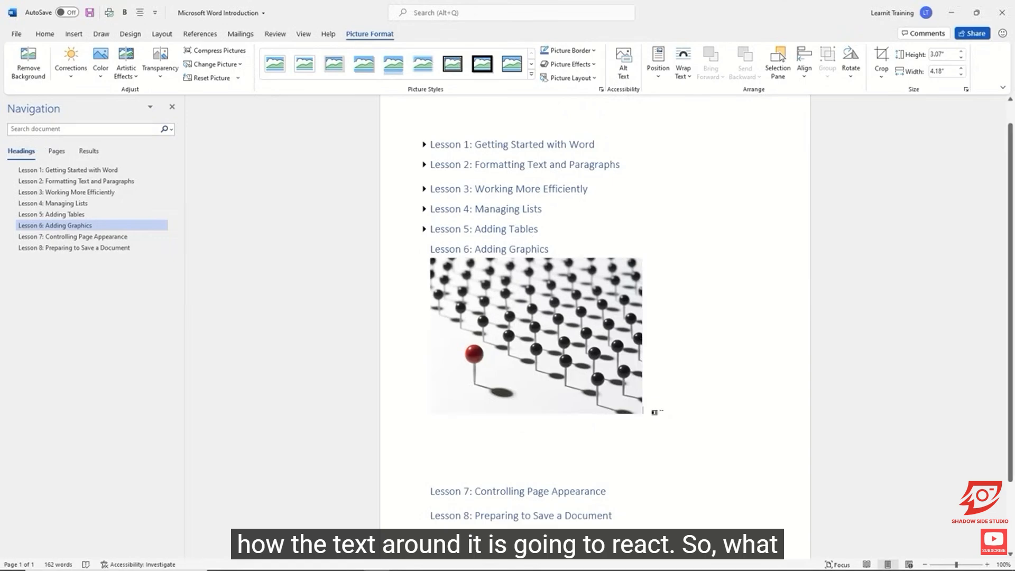
key(Return)
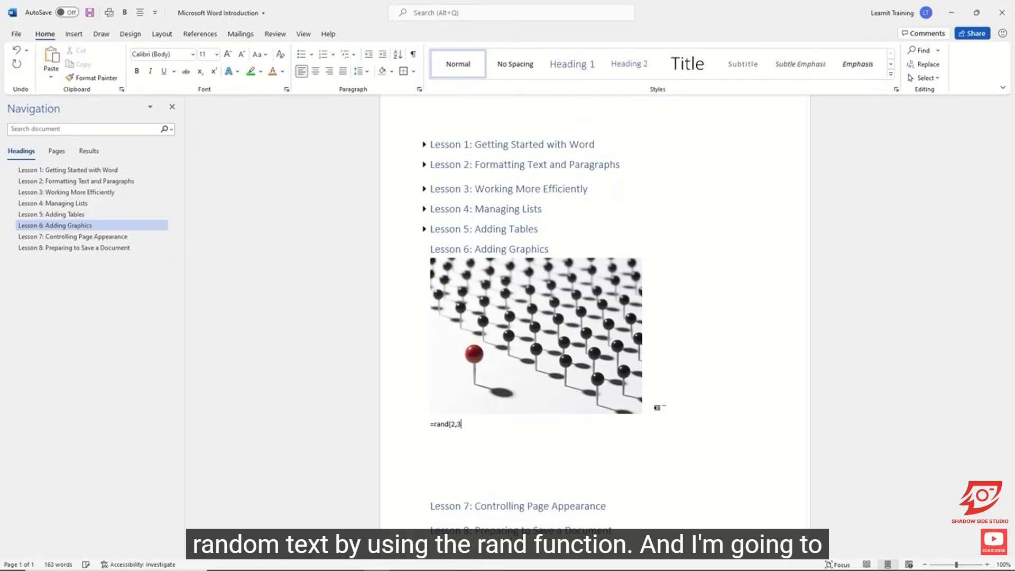
key(Return)
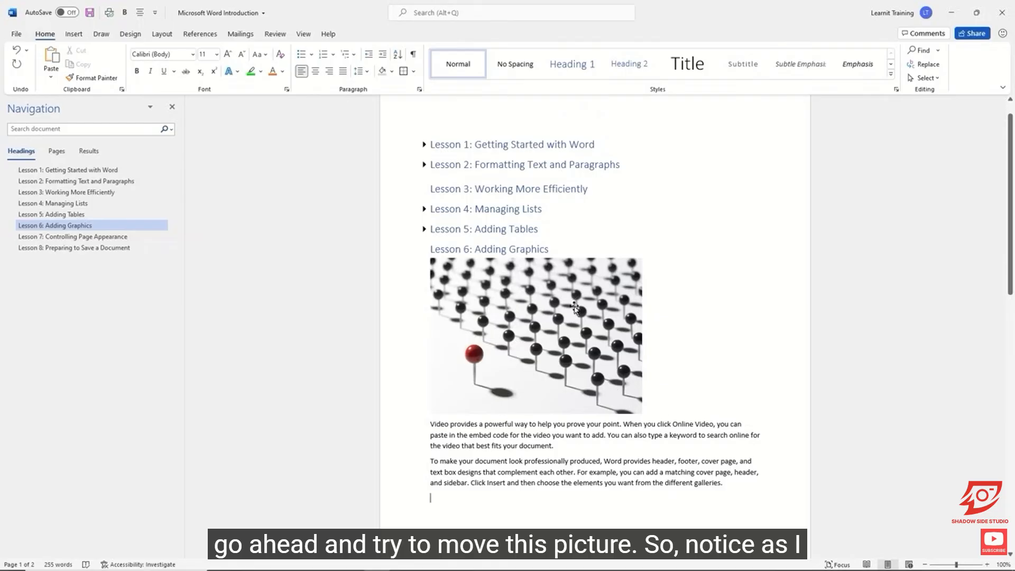
Move the inline pin photo down into the first sentence of the random text and keep it selected.
drag(564, 329, 572, 427)
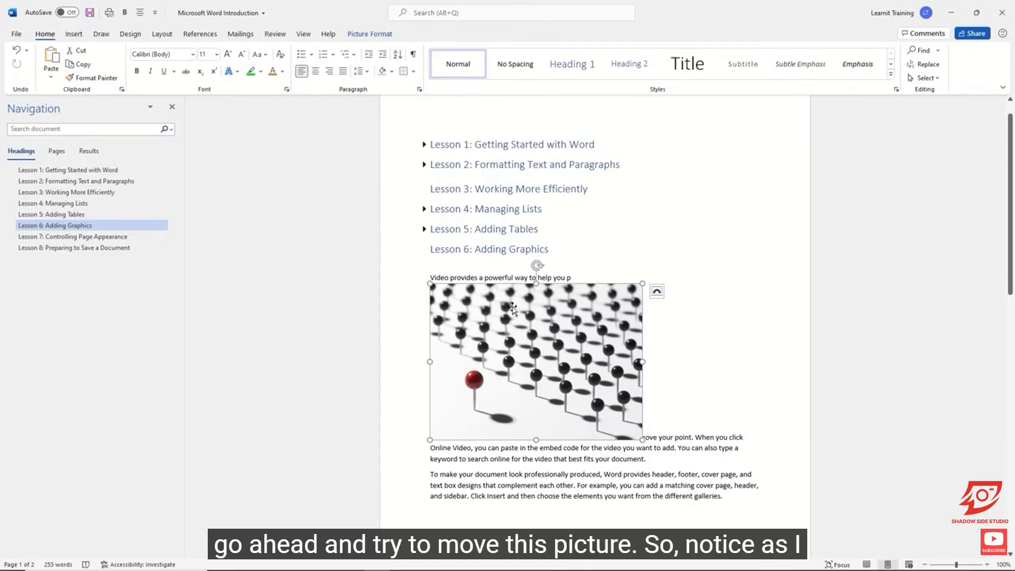
click(504, 278)
click(560, 324)
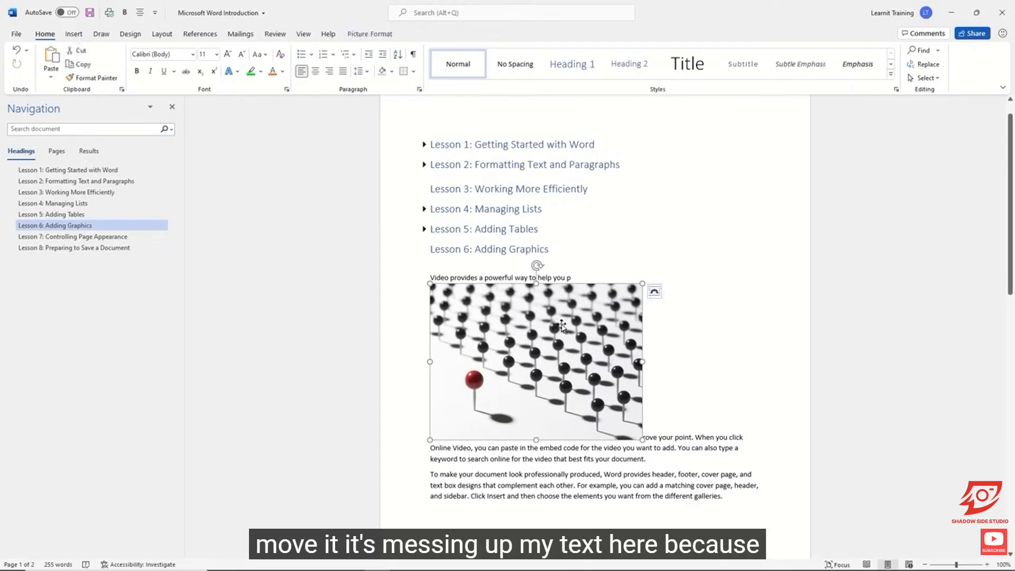
Apply Square text wrapping to the photo and shift it sideways within the paragraphs to test how the text flows.
click(656, 293)
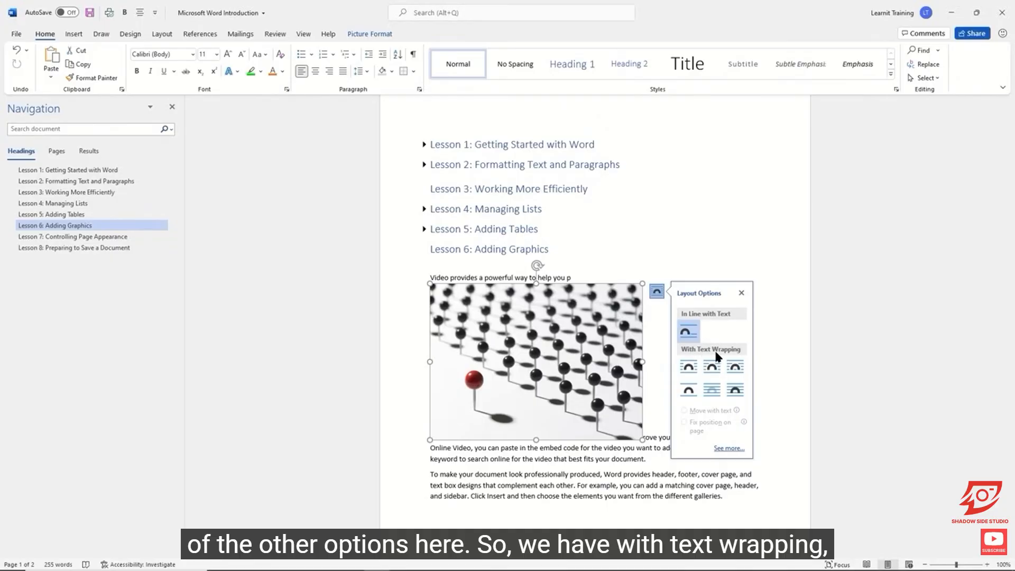
click(689, 368)
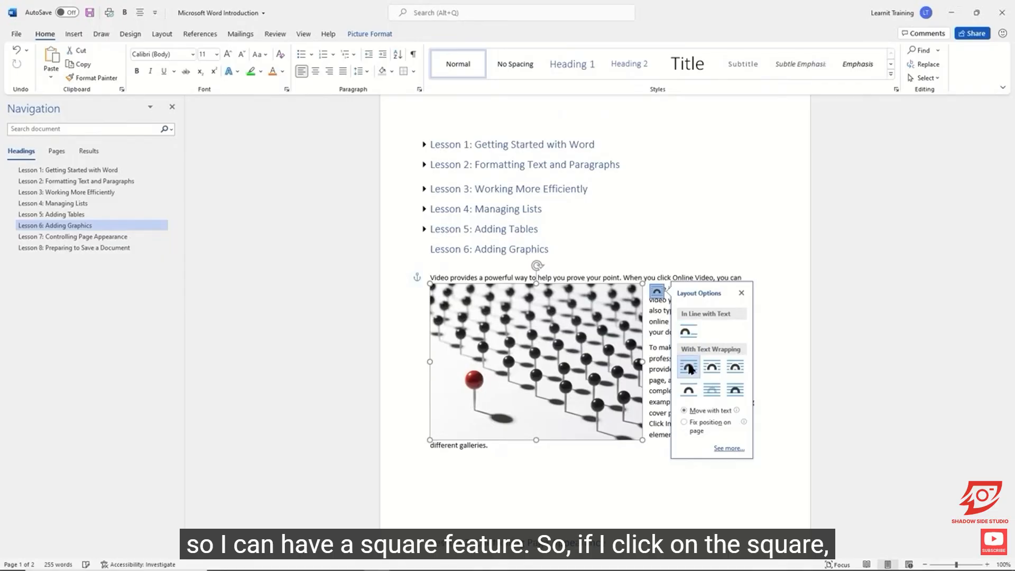
click(716, 246)
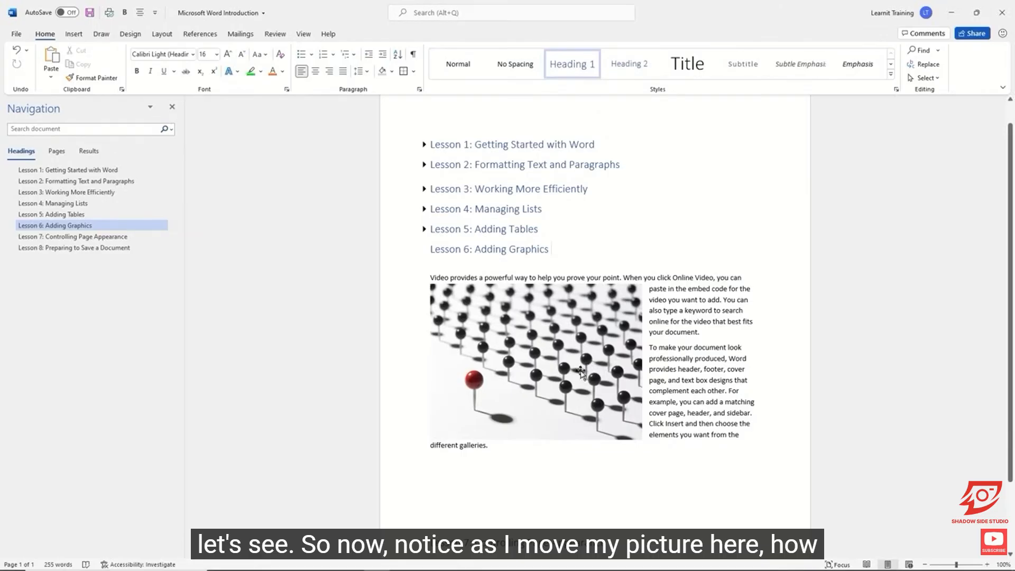
drag(580, 372, 624, 372)
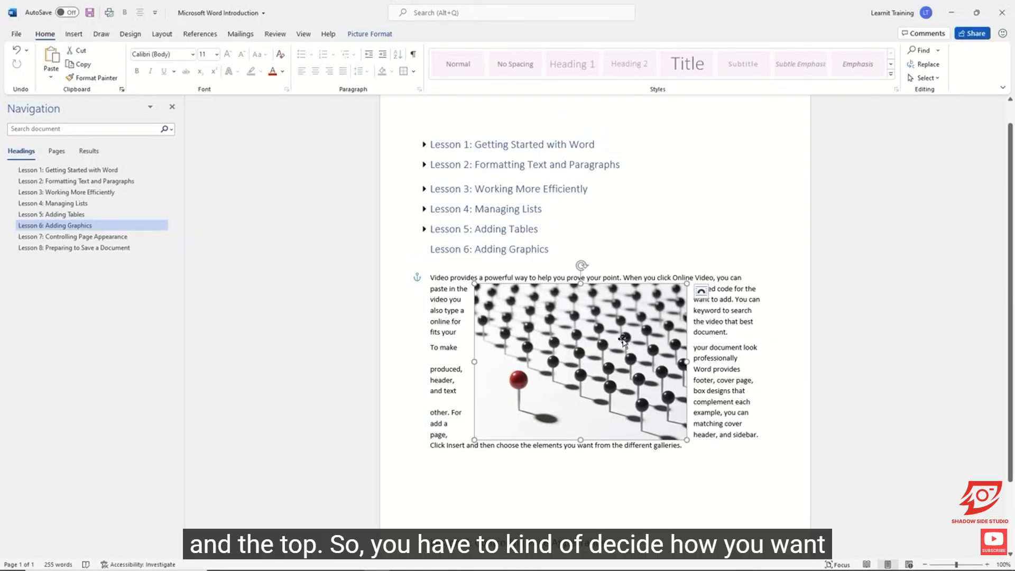
drag(649, 336, 608, 333)
Try Tight and Through text wrapping on the photo, and move it a little toward the middle of the text.
click(661, 291)
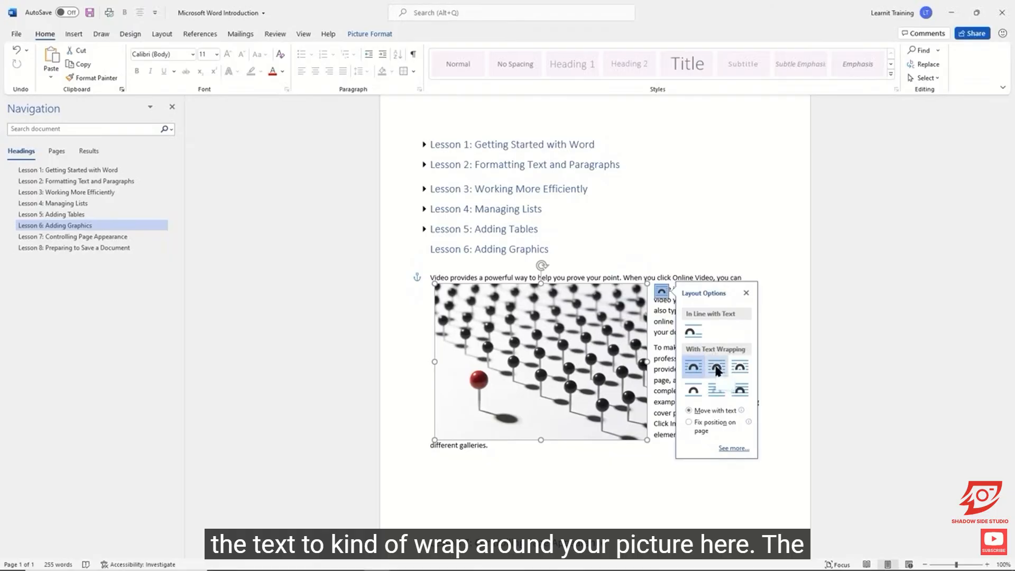
click(716, 370)
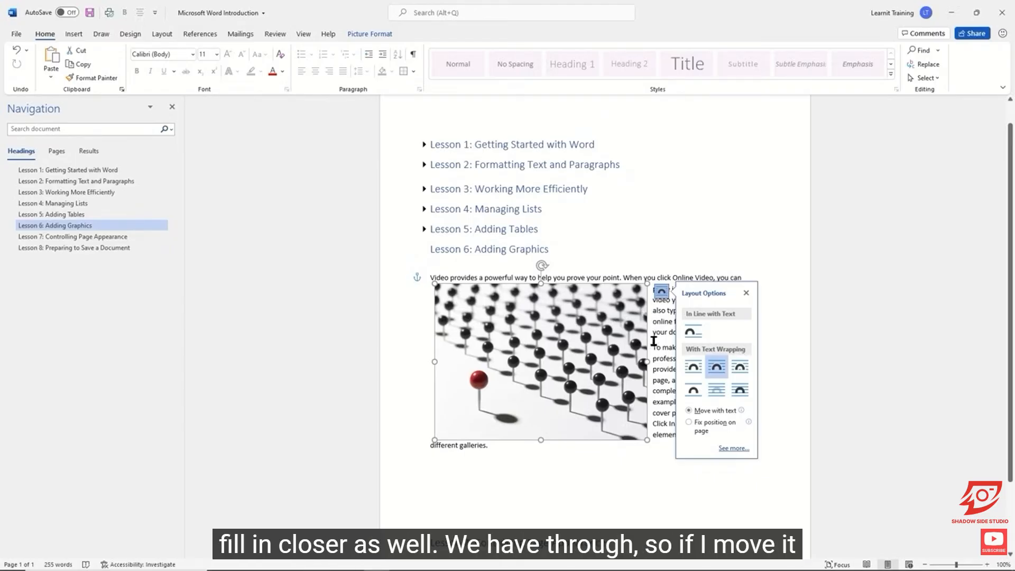
click(739, 371)
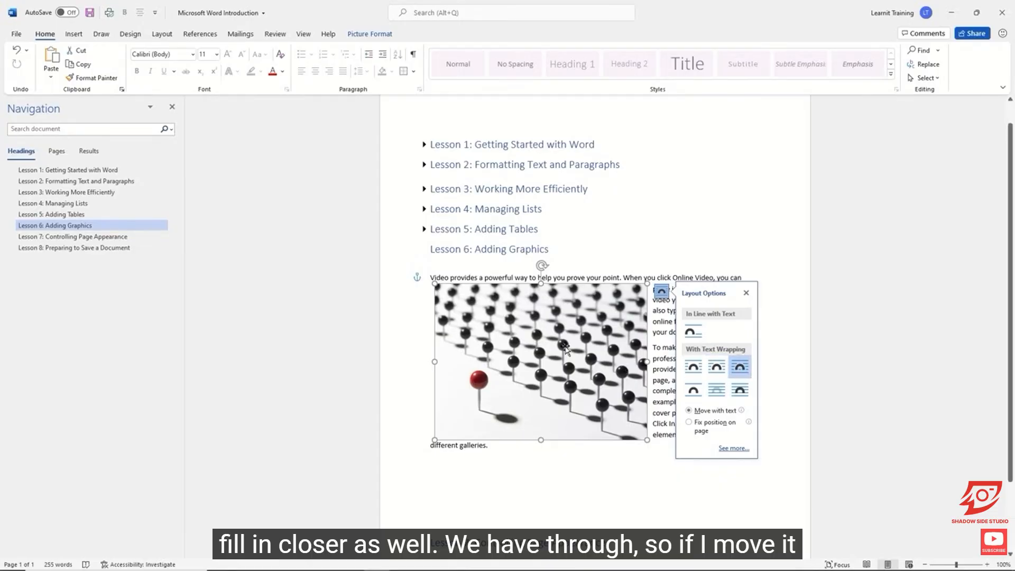
drag(564, 346, 588, 350)
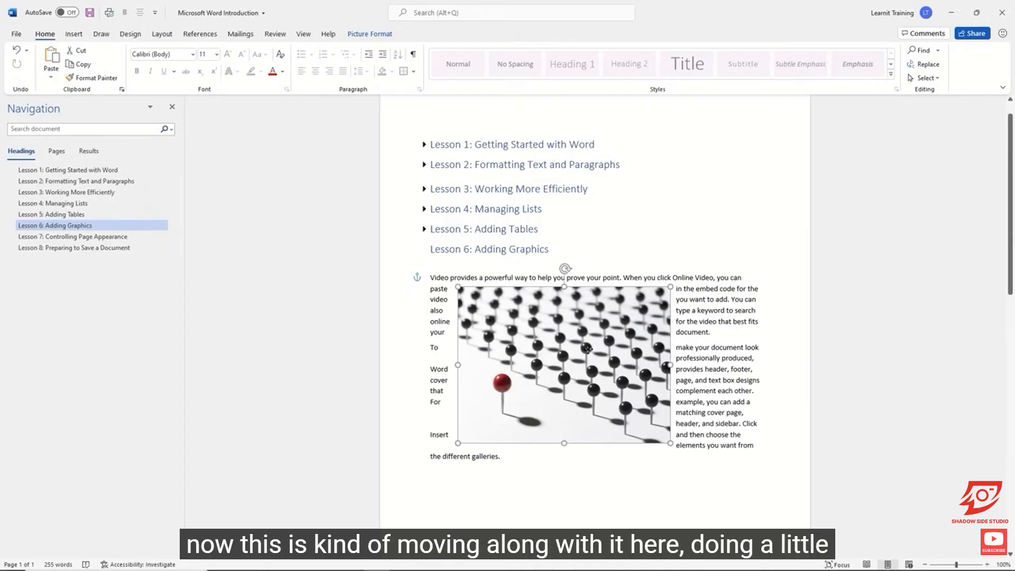
Set the photo's text wrapping to Top and Bottom and move it down between the two random paragraphs.
click(684, 295)
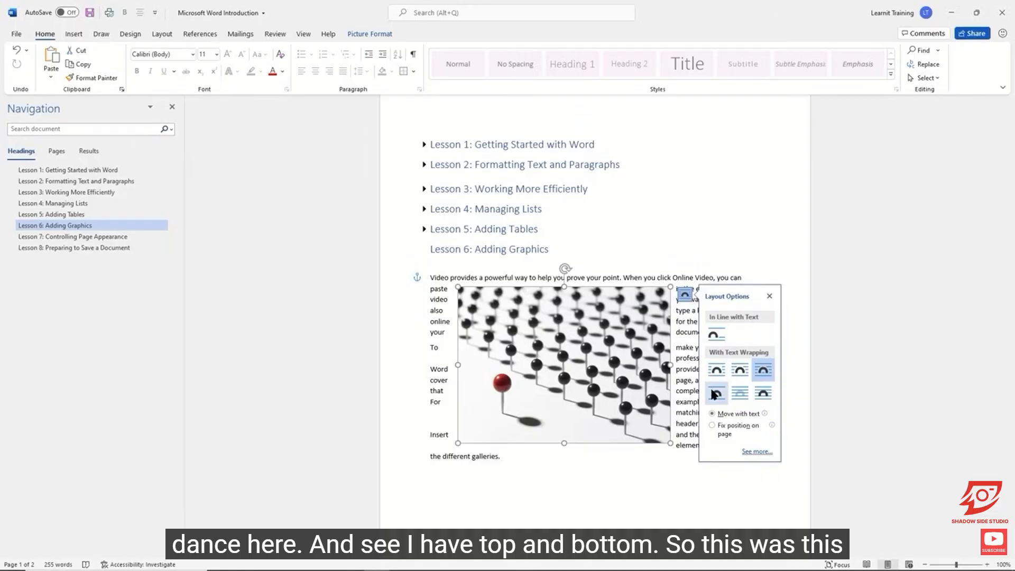
click(716, 394)
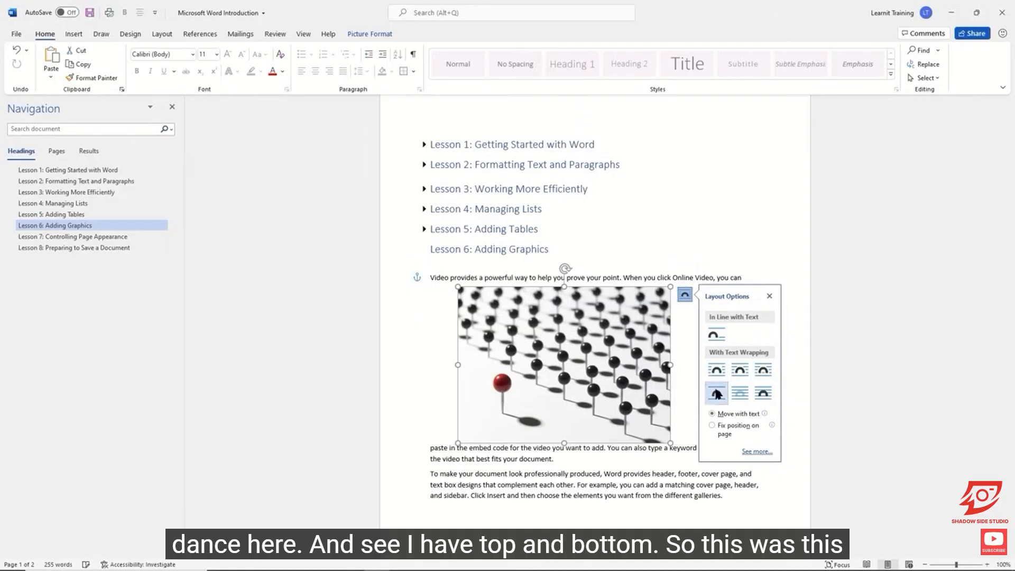
click(585, 349)
drag(586, 349, 586, 367)
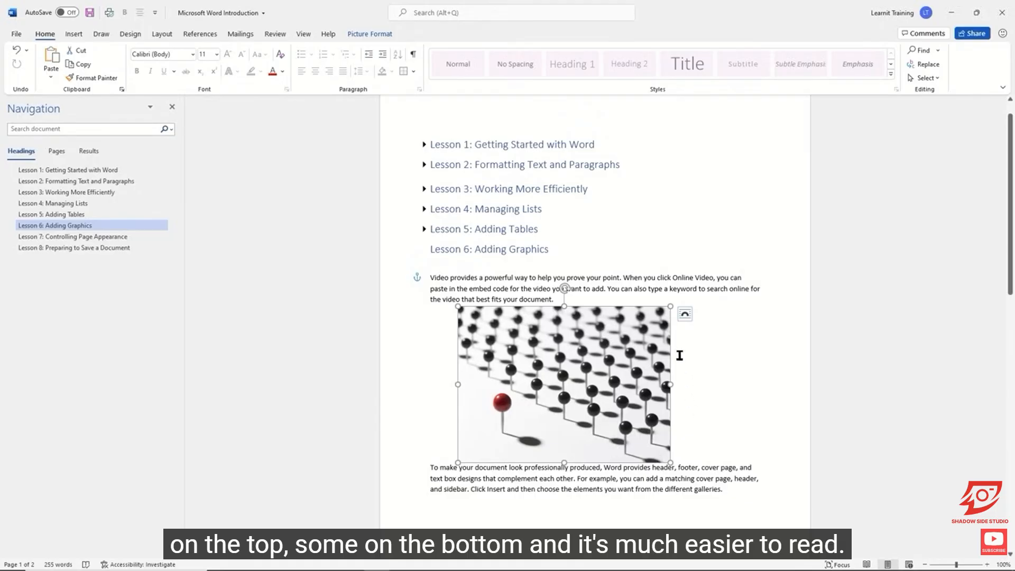
Review the photo's layout options, keep Top and Bottom wrapping, and shift the photo toward the left page margin.
click(684, 316)
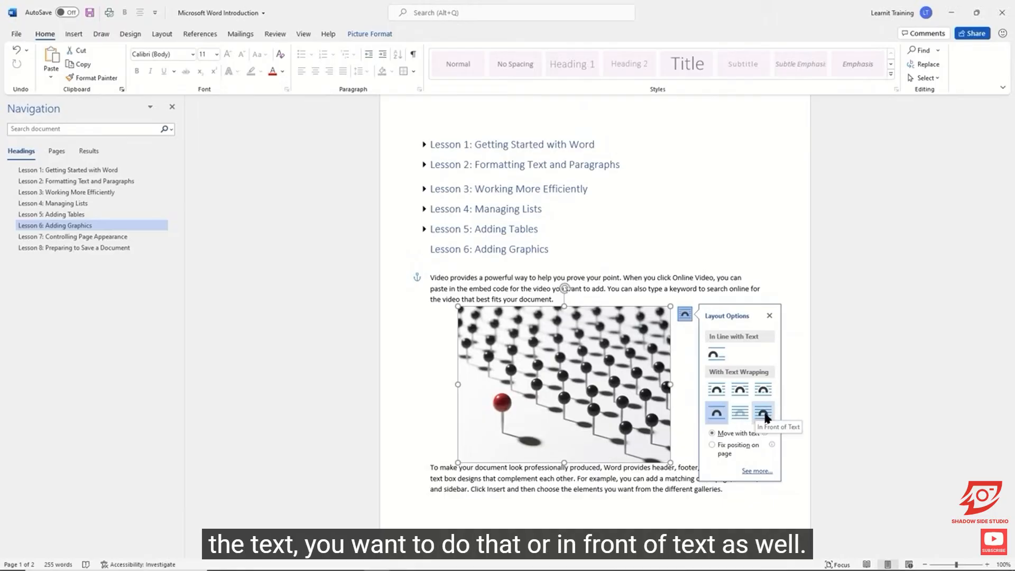
click(610, 288)
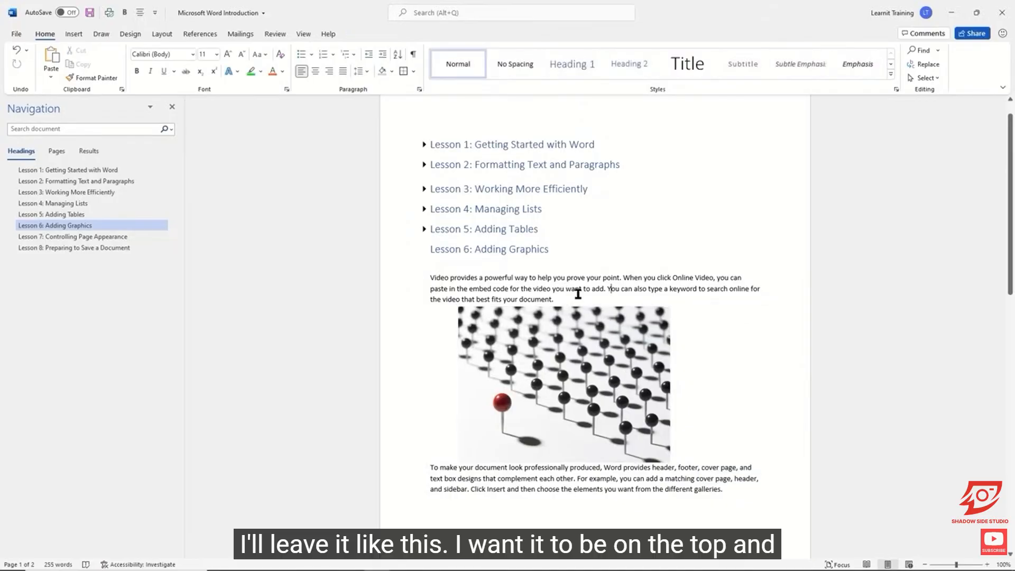
drag(582, 379, 556, 377)
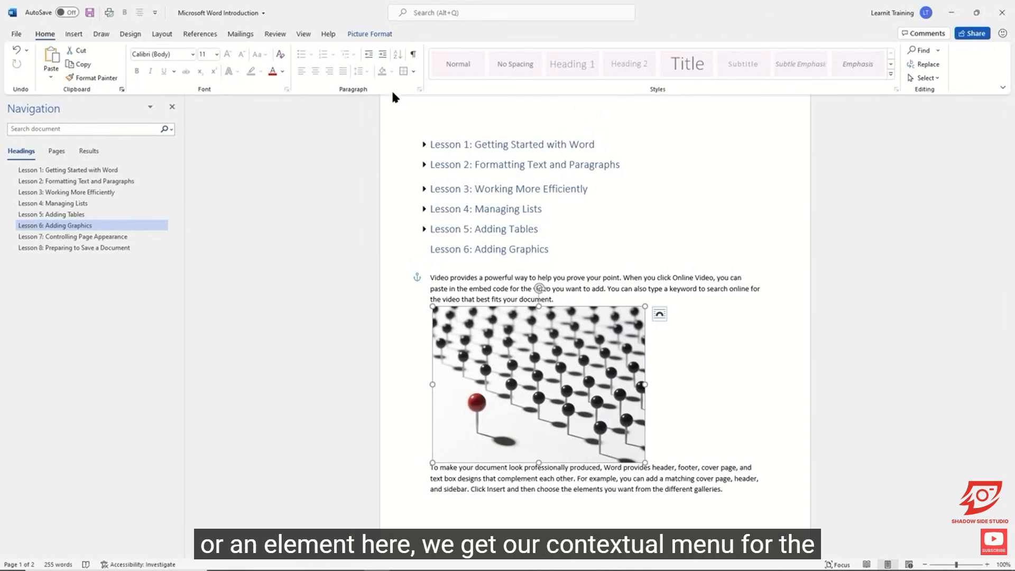
Examine the photo's correction, color, artistic effect, transparency and reset options without applying any.
drag(341, 23, 403, 42)
click(384, 37)
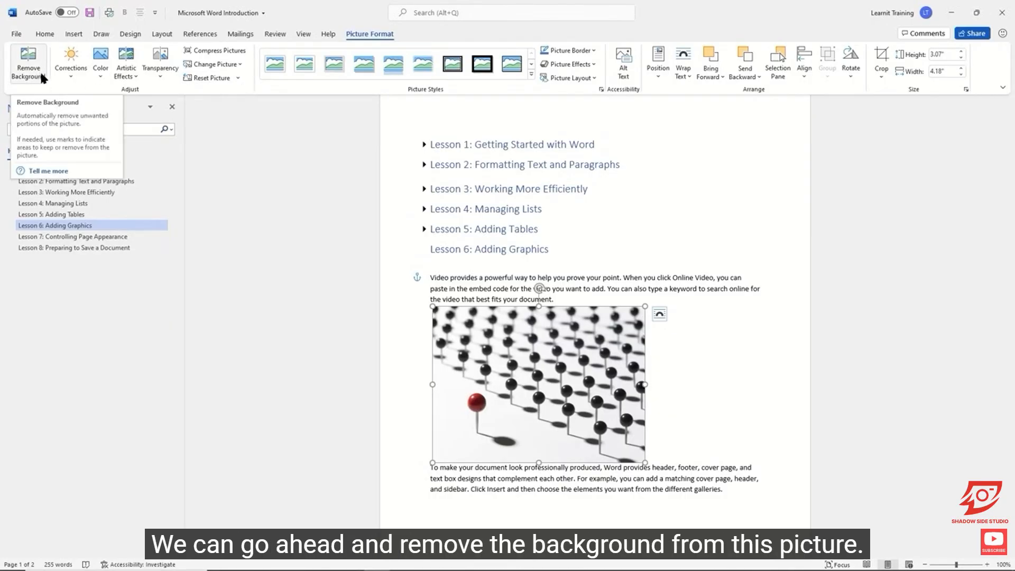
click(69, 73)
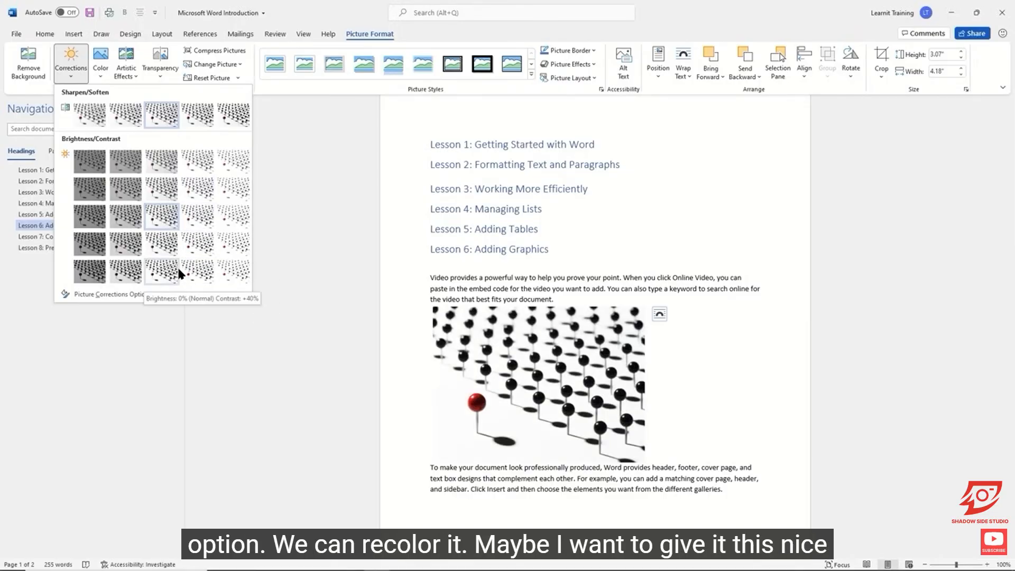
click(100, 78)
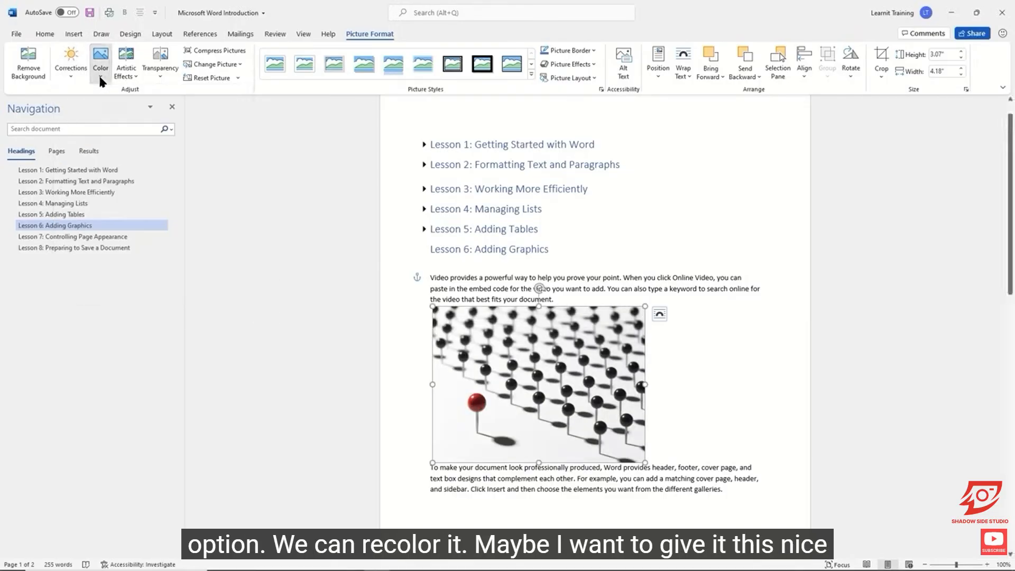
click(99, 79)
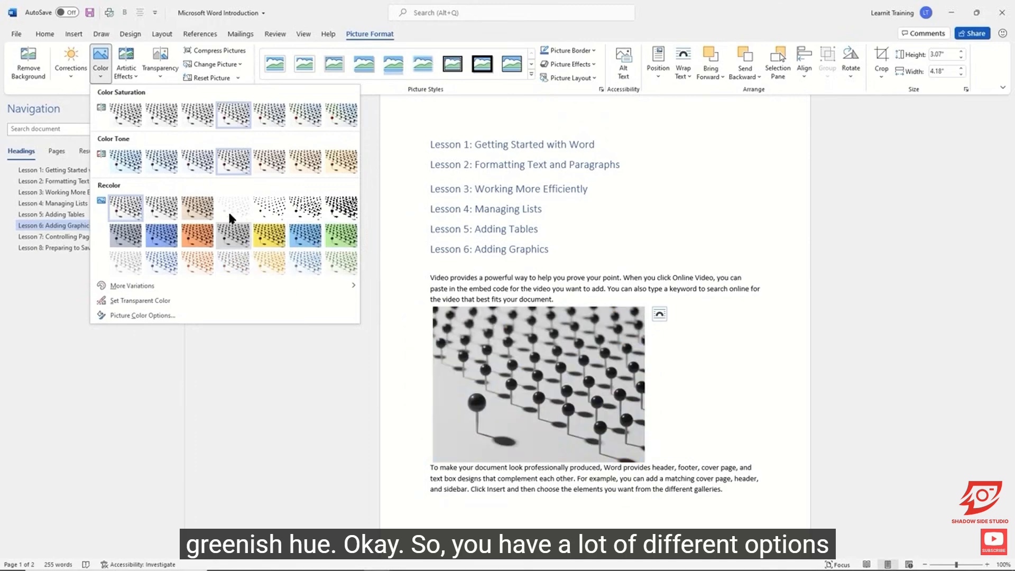
click(132, 71)
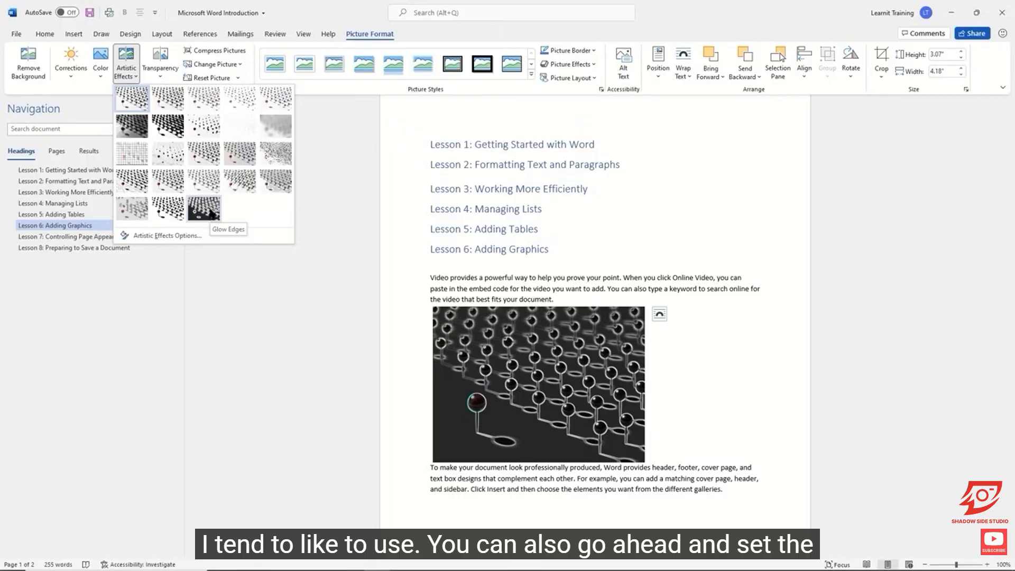
click(158, 72)
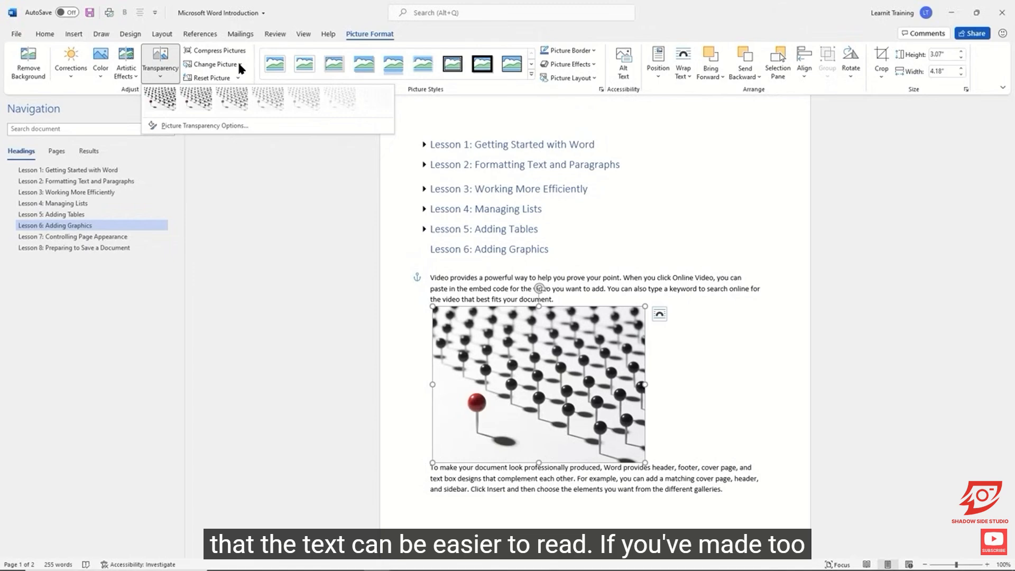
click(462, 88)
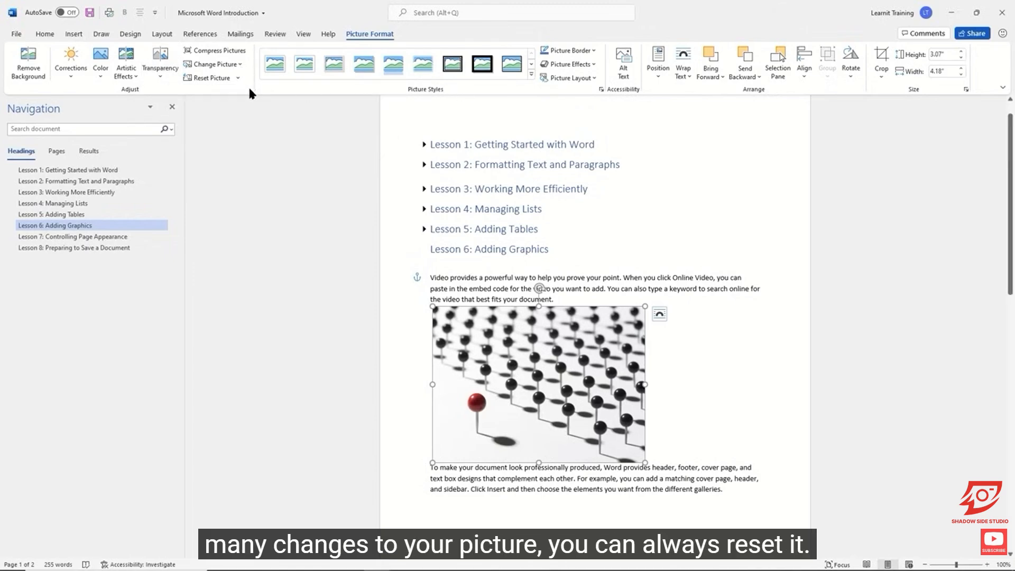
click(237, 78)
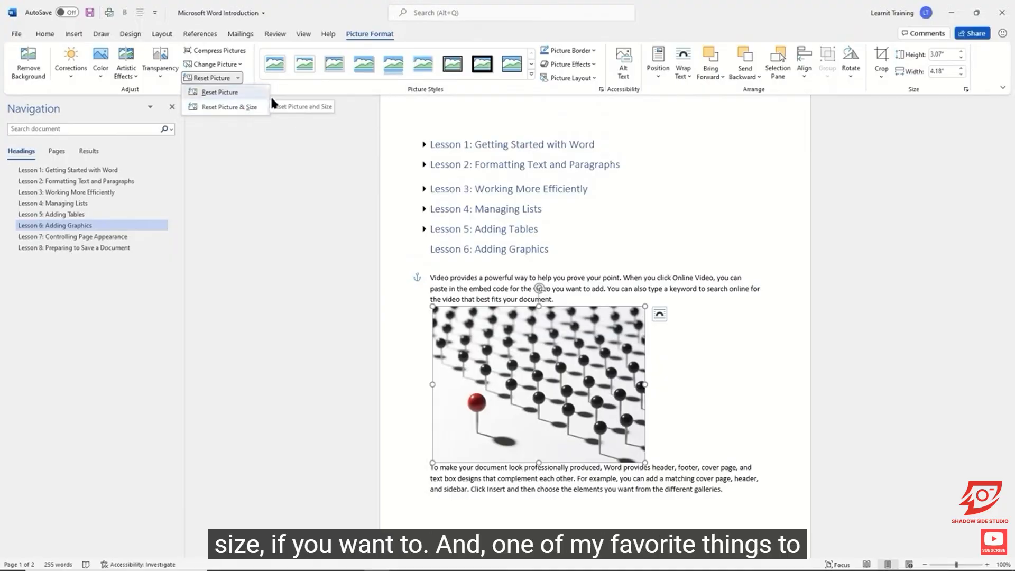
Apply the Drop Shadow Rectangle picture style to the pin photo and deselect it.
click(370, 84)
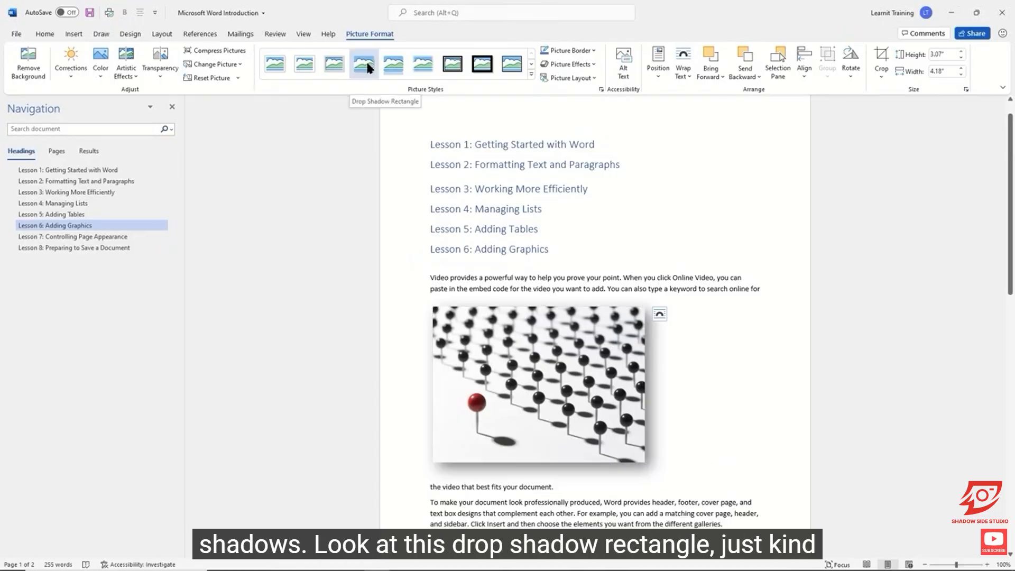
click(364, 62)
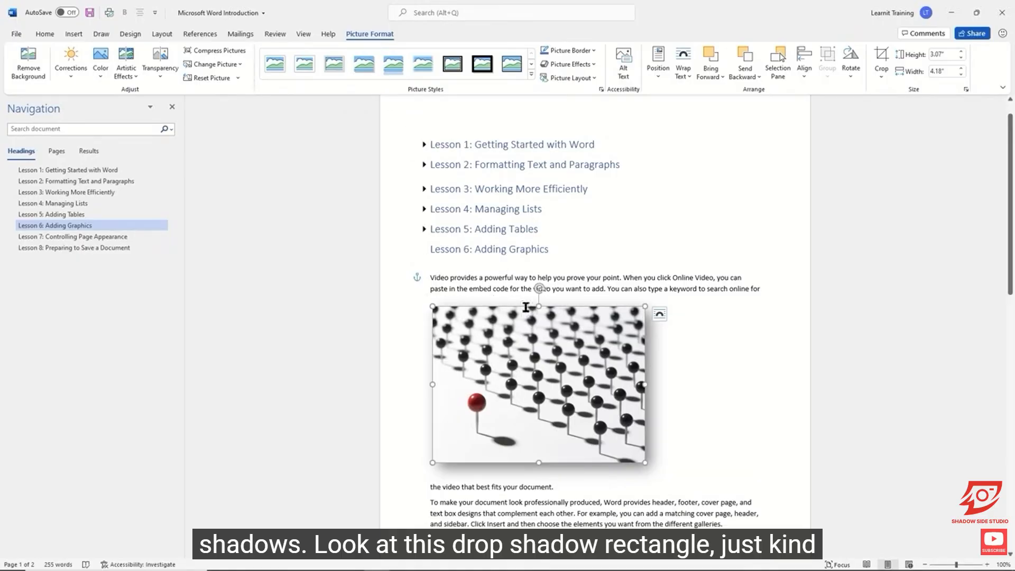
click(761, 387)
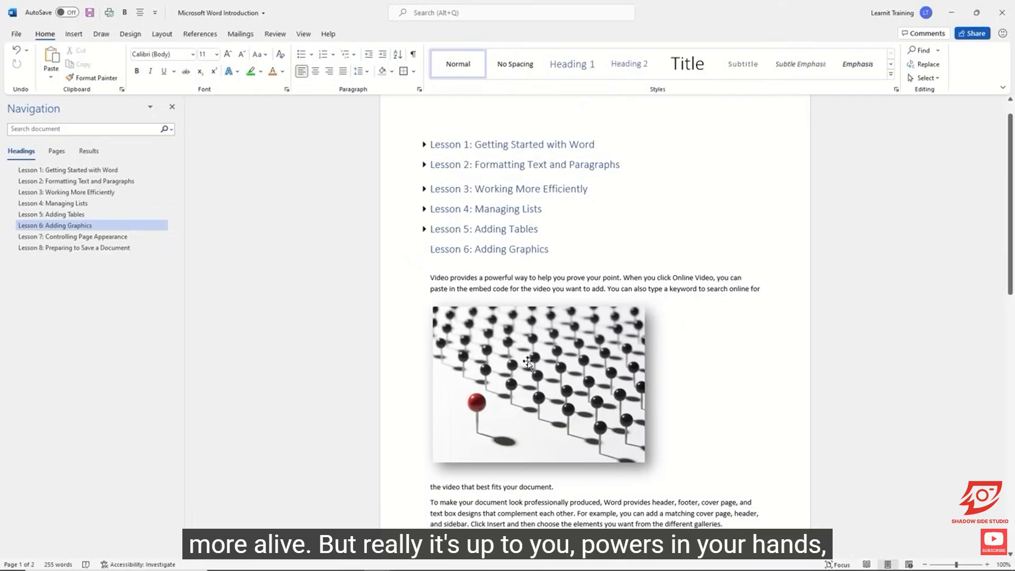
Preview more picture styles on the pin photo, including Beveled Oval, Black, while keeping its drop shadow style.
click(497, 349)
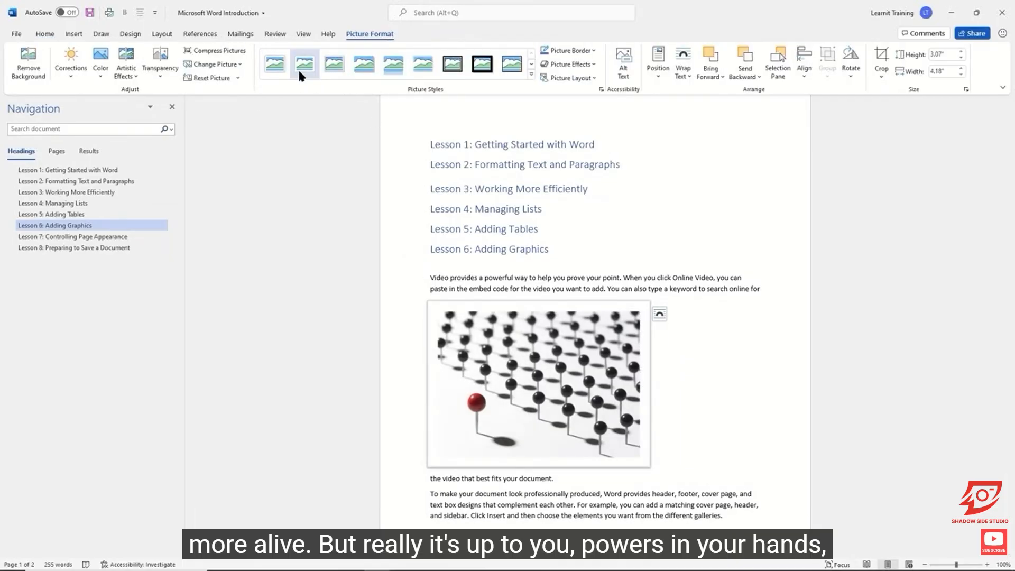
click(531, 64)
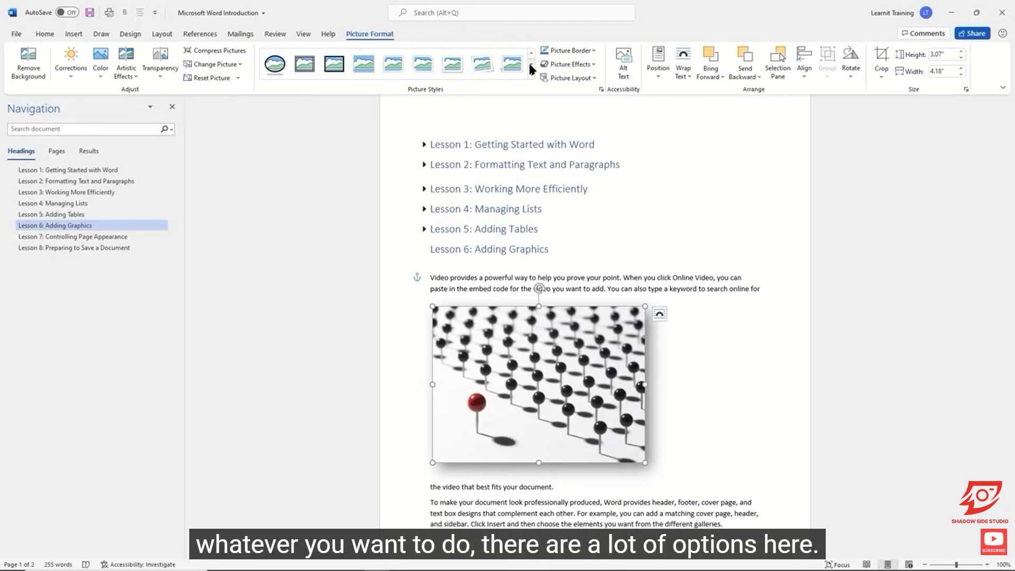
click(282, 65)
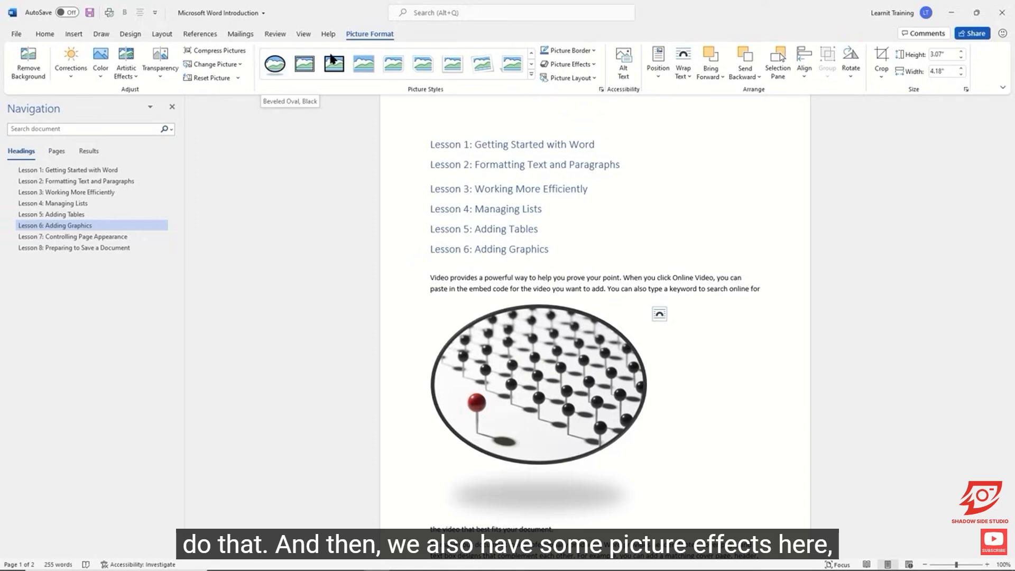
Examine the preset, shadow, reflection, glow and soft edge effects for the pin photo without applying any, and deselect it.
click(593, 62)
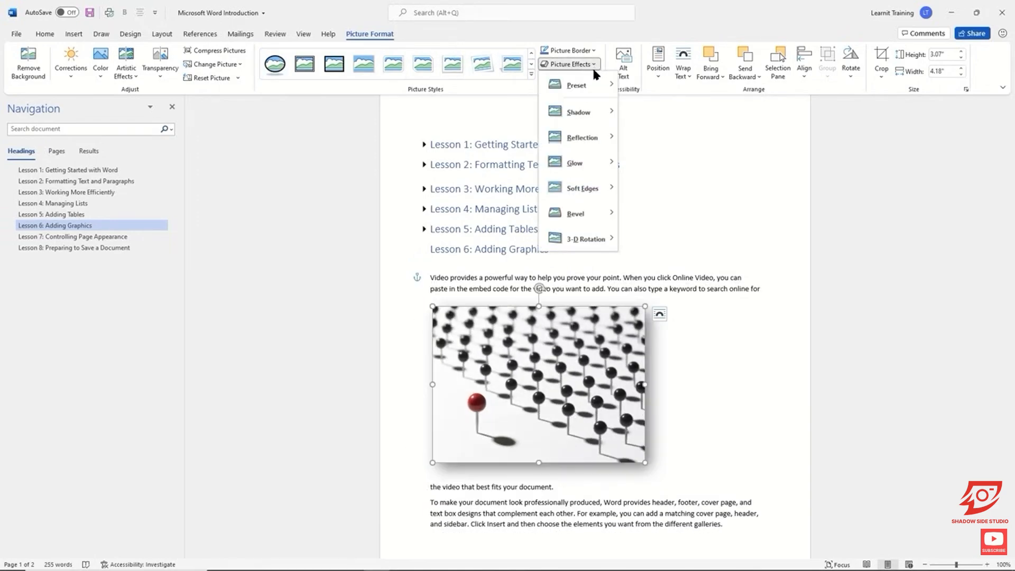
mouse_move(596, 84)
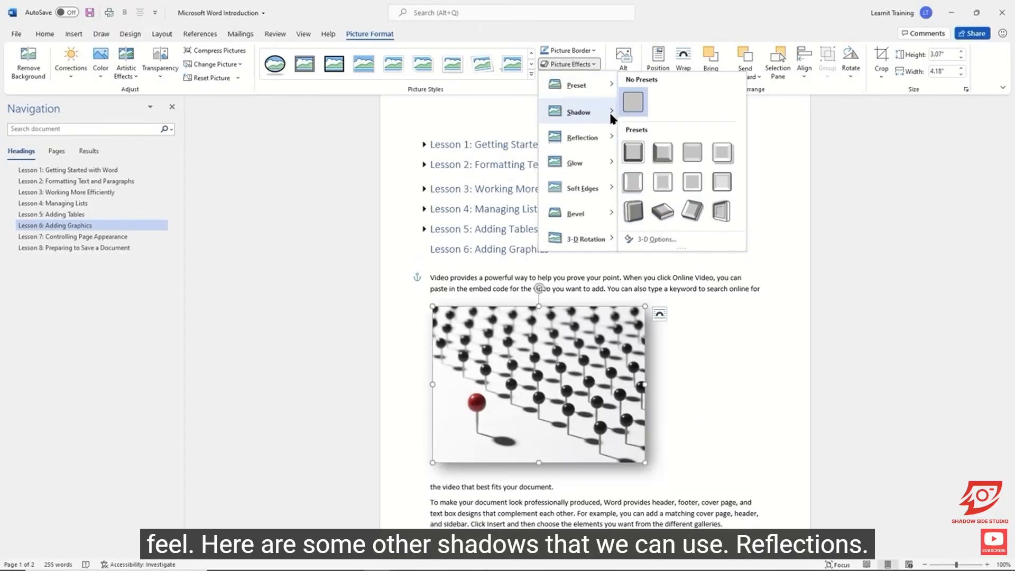
mouse_move(609, 110)
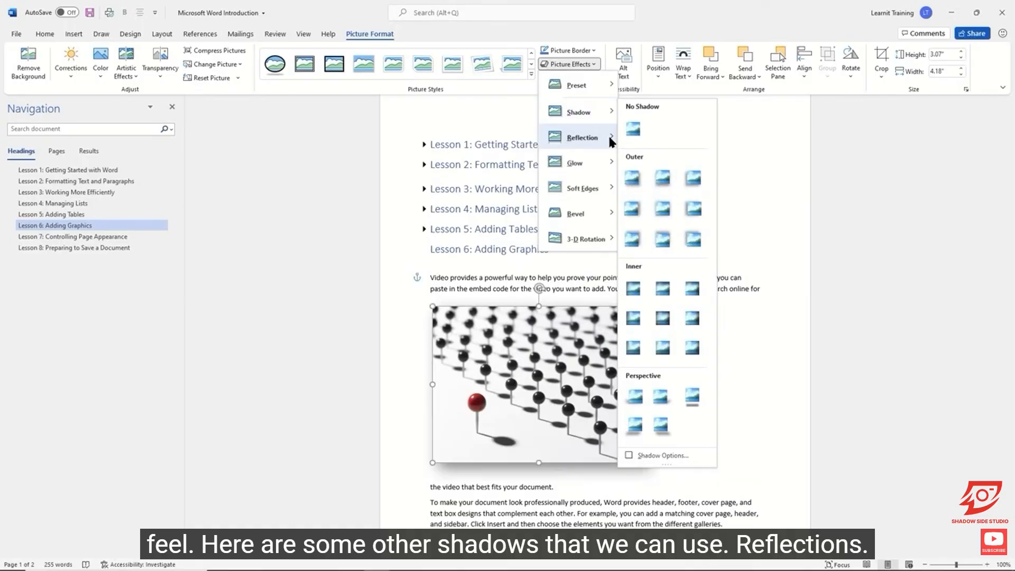
mouse_move(610, 138)
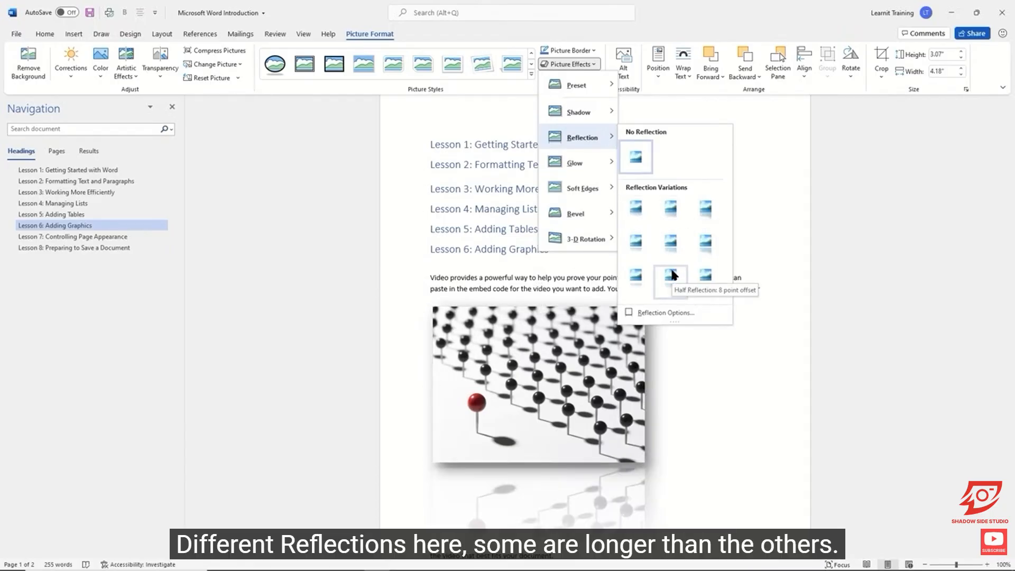
mouse_move(606, 163)
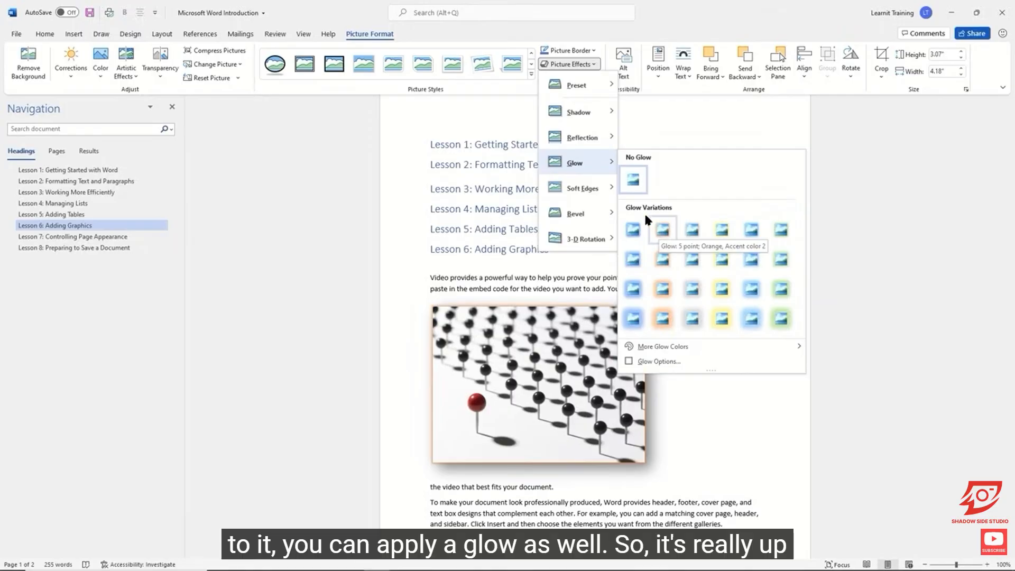
mouse_move(594, 189)
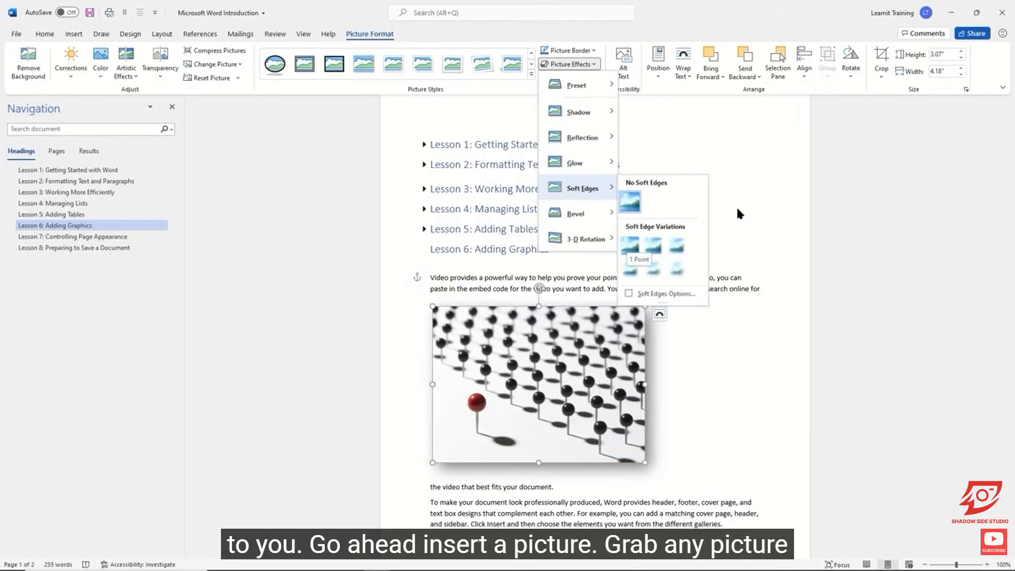
click(736, 346)
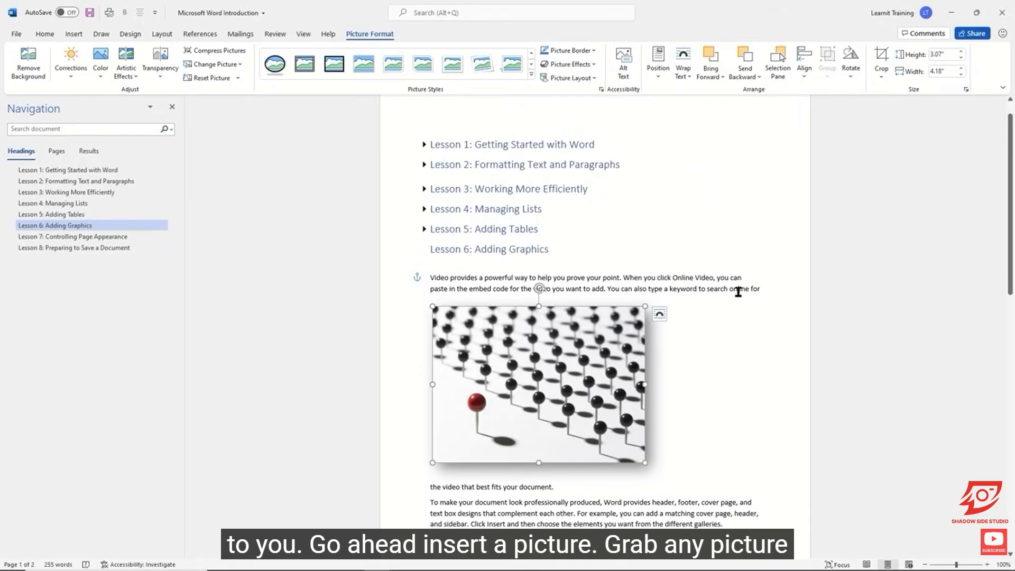
click(755, 277)
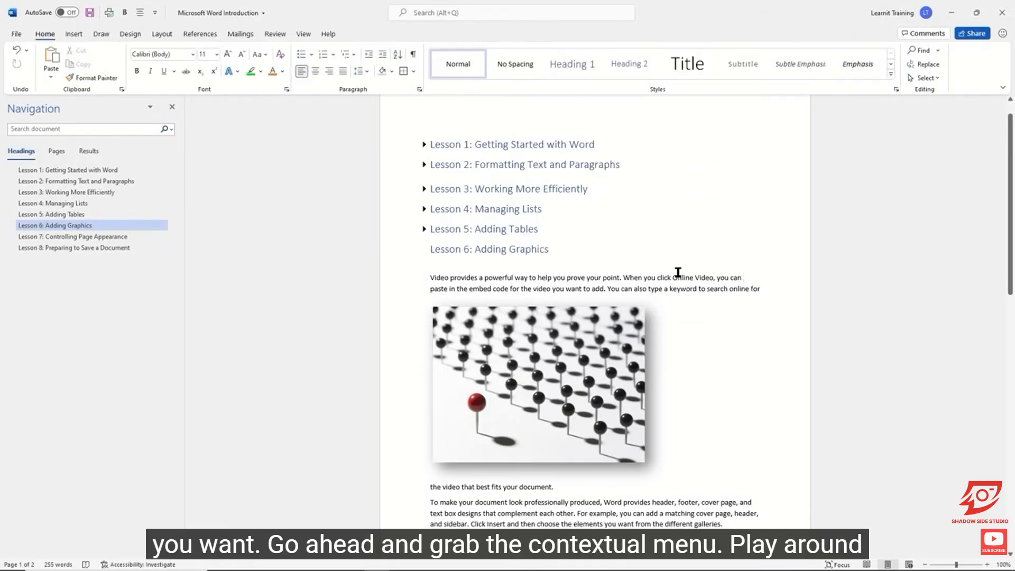